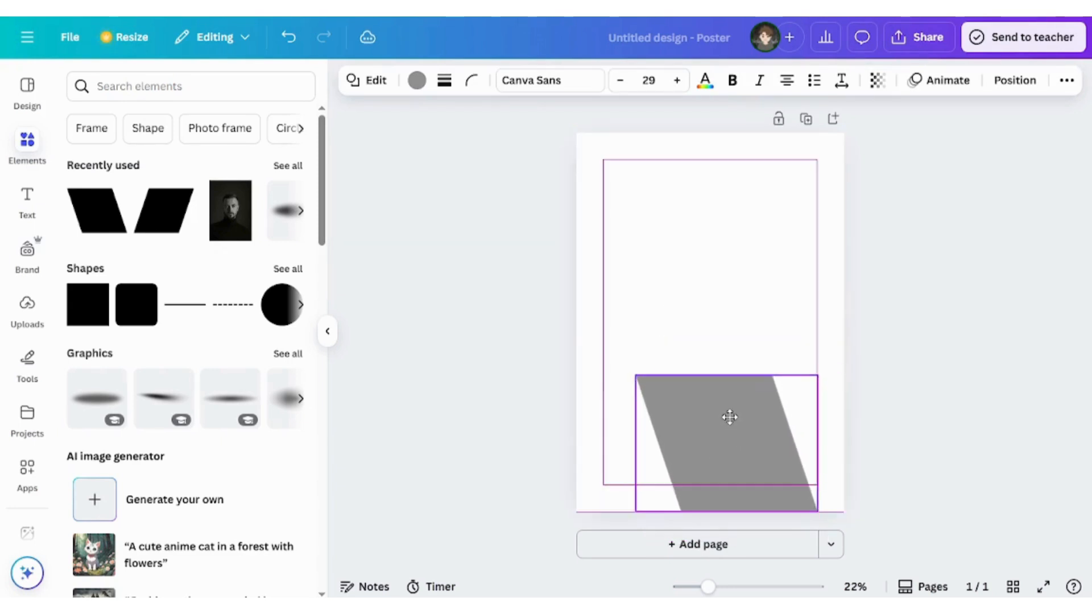
Enlarge the gray parallelogram to about 50 × 24 cm, extending past the page's right edge, and overlap it with a slightly offset duplicate
left_click_drag(635, 368, 613, 353)
left_click_drag(817, 430, 934, 430)
left_click_drag(714, 407, 739, 400)
left_click(800, 328)
left_click_drag(794, 421, 776, 419)
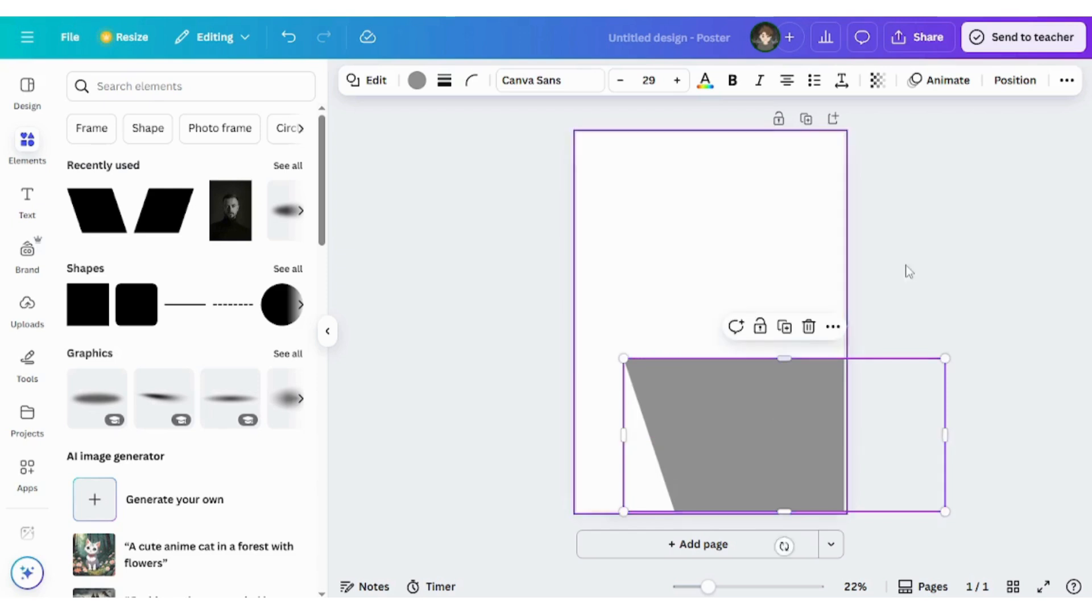
Recolor the rear parallelogram light gray so it forms the block's narrow side face
left_click(1005, 93)
left_click(244, 162)
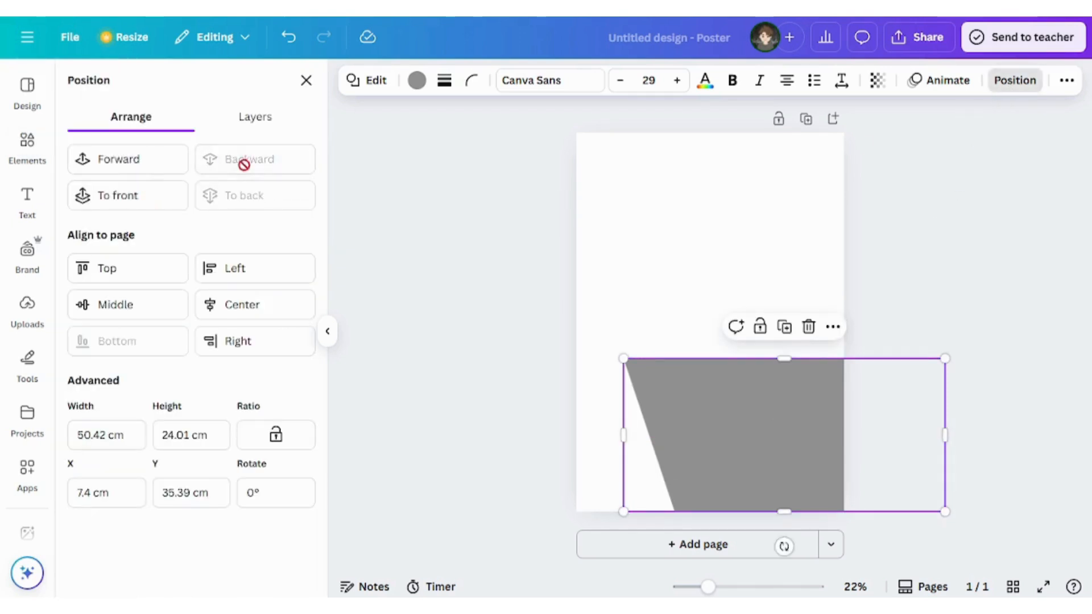
left_click(415, 83)
left_click(249, 343)
left_click(223, 343)
left_click(910, 257)
left_click(910, 256)
Add an opposite-leaning parallelogram and stretch it as a thin strip along the block's upper edge, extending past the page
left_click(97, 211)
left_click_drag(712, 294, 707, 347)
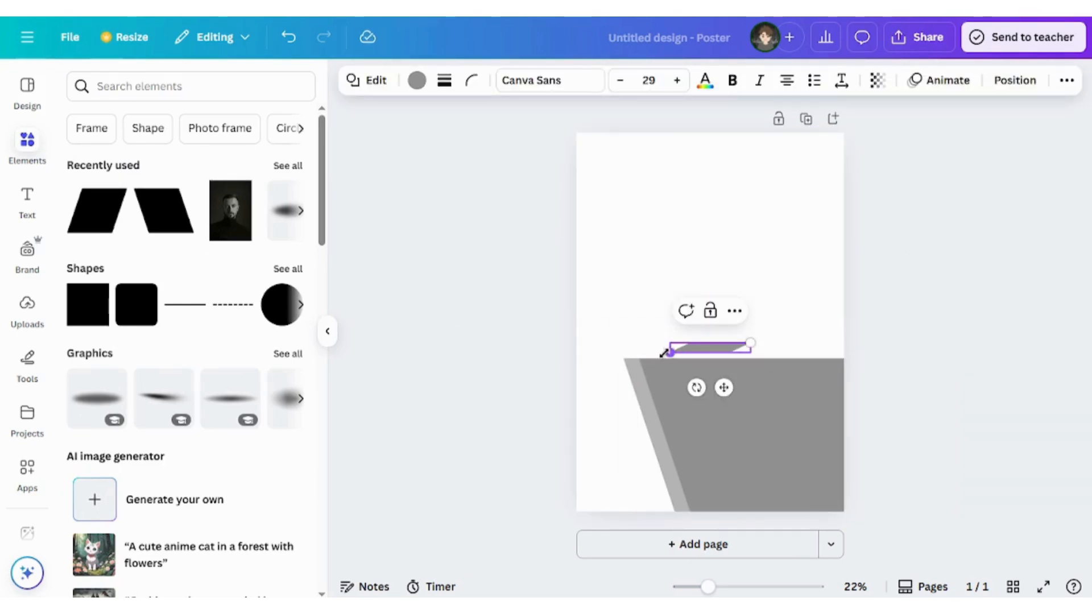
left_click_drag(660, 345, 679, 359)
left_click_drag(758, 350, 885, 346)
left_click(928, 268)
Recolor the thin strip along the block's upper edge dark gray
left_click(751, 349)
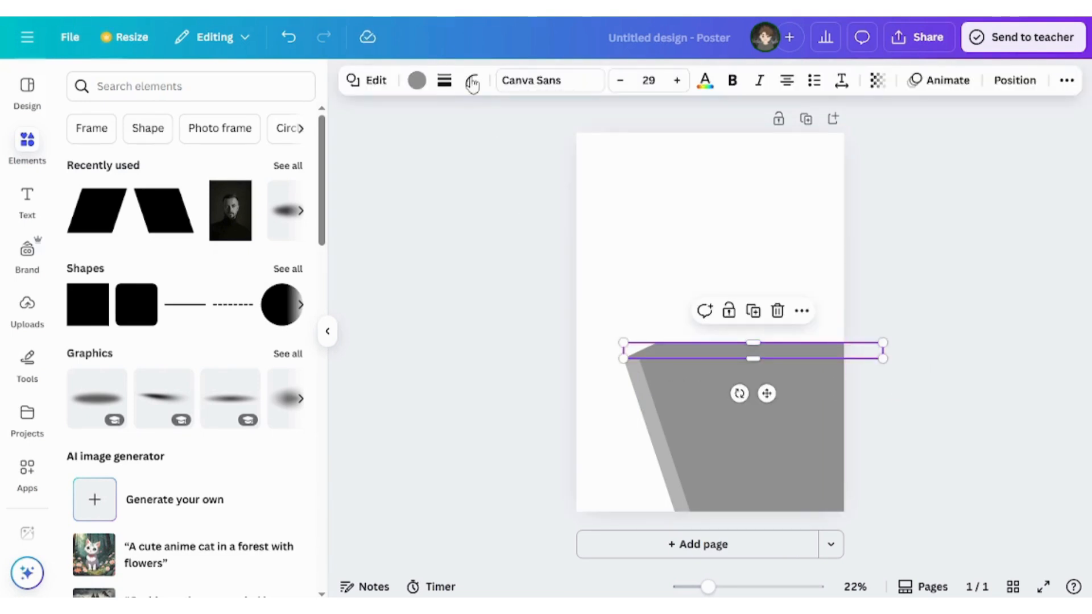
left_click(416, 80)
left_click(117, 341)
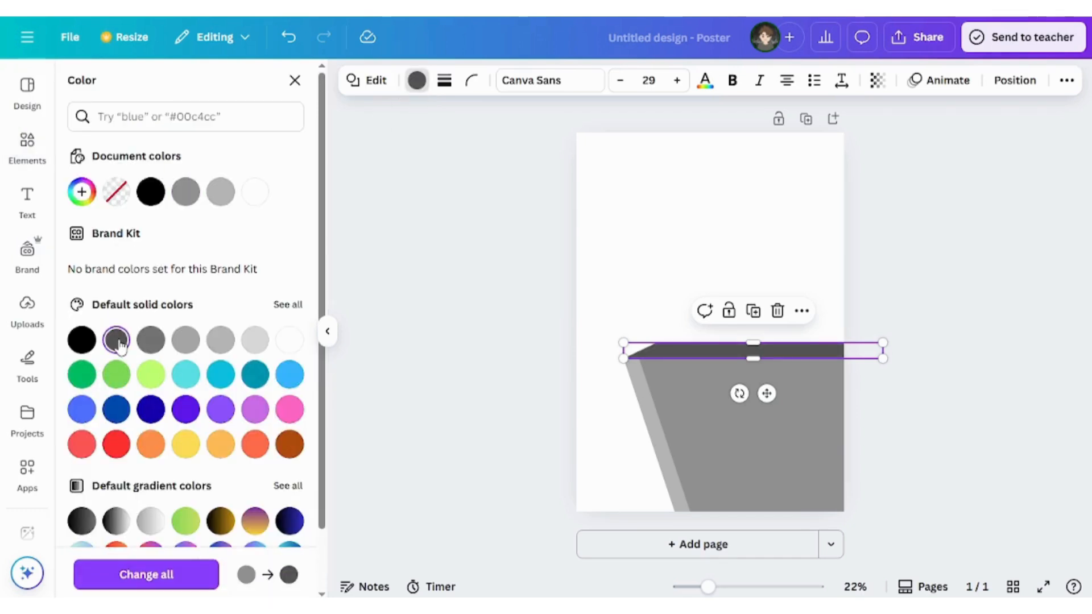
key("Escape")
left_click(978, 262)
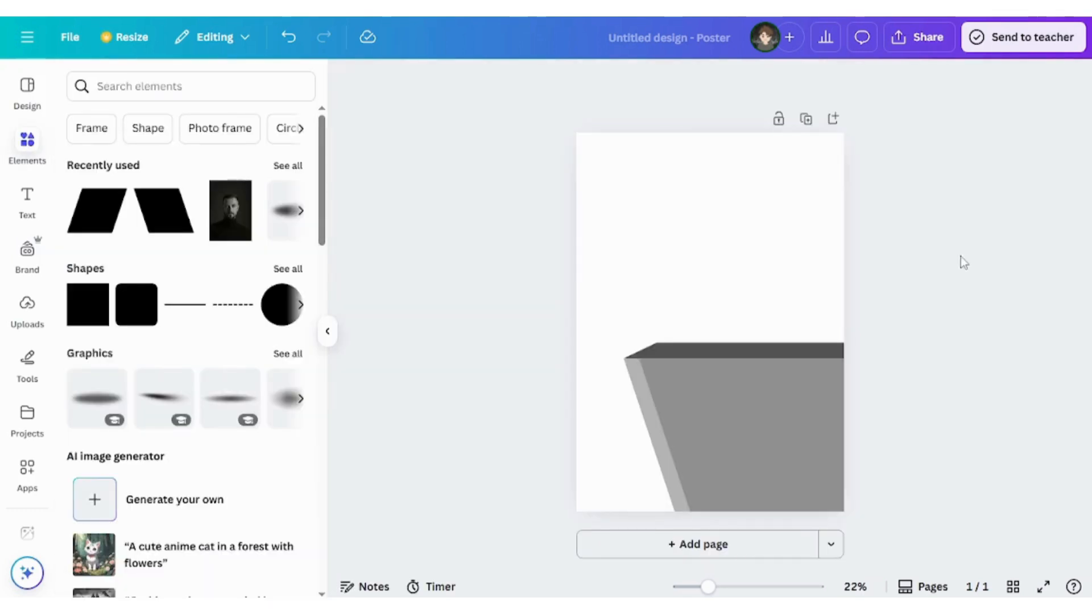
Group the three block shapes and shift the group slightly to the right
left_click_drag(610, 305, 852, 457)
key("ctrl+g")
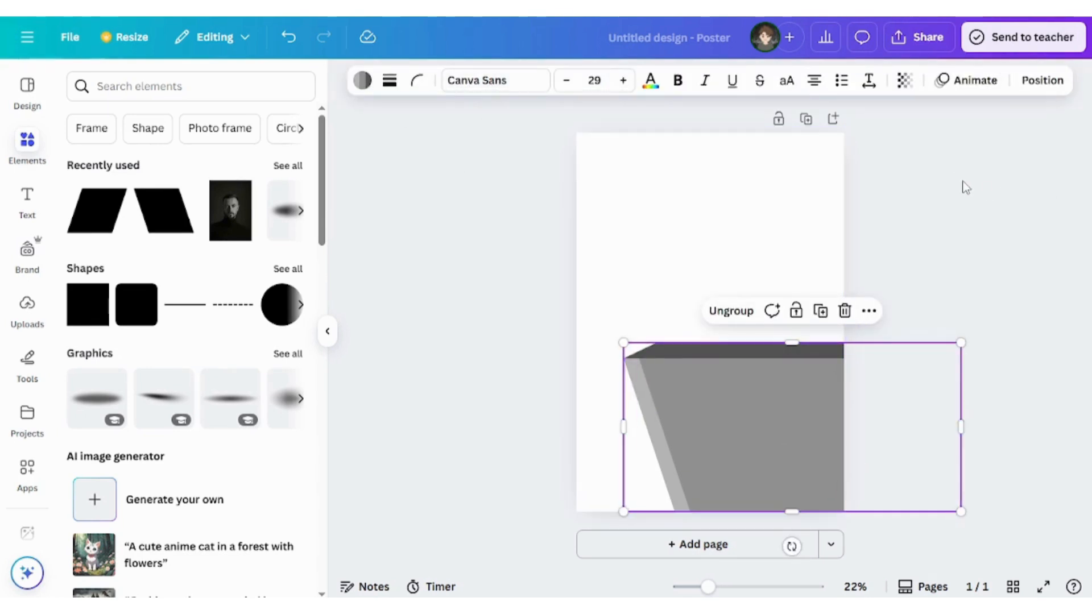
key("Escape")
left_click_drag(760, 387, 769, 390)
left_click(912, 262)
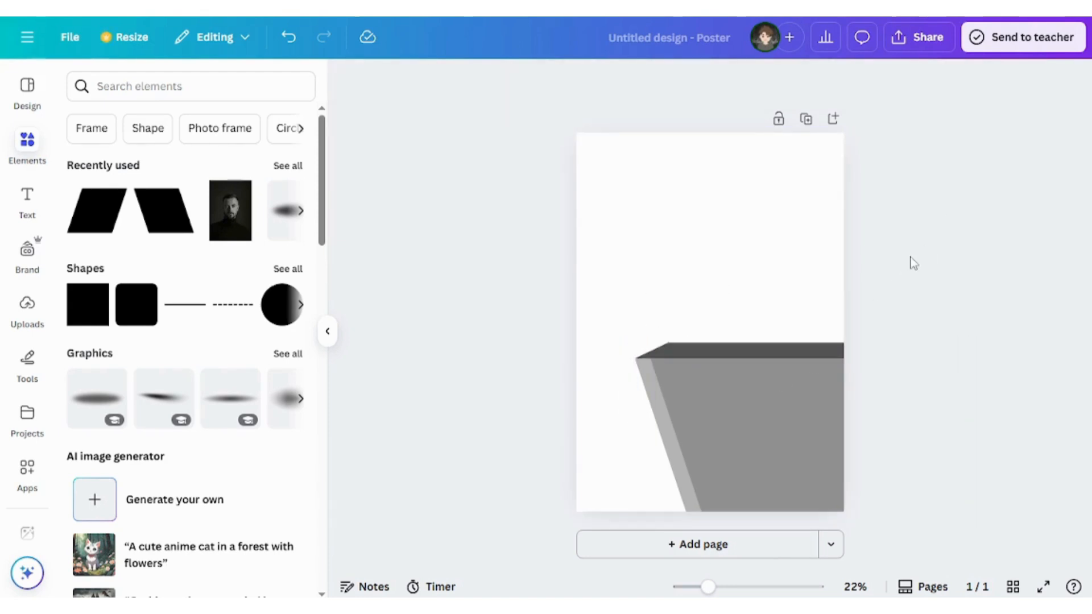
Search the elements for "face wash product"
left_click(122, 85)
type("fa")
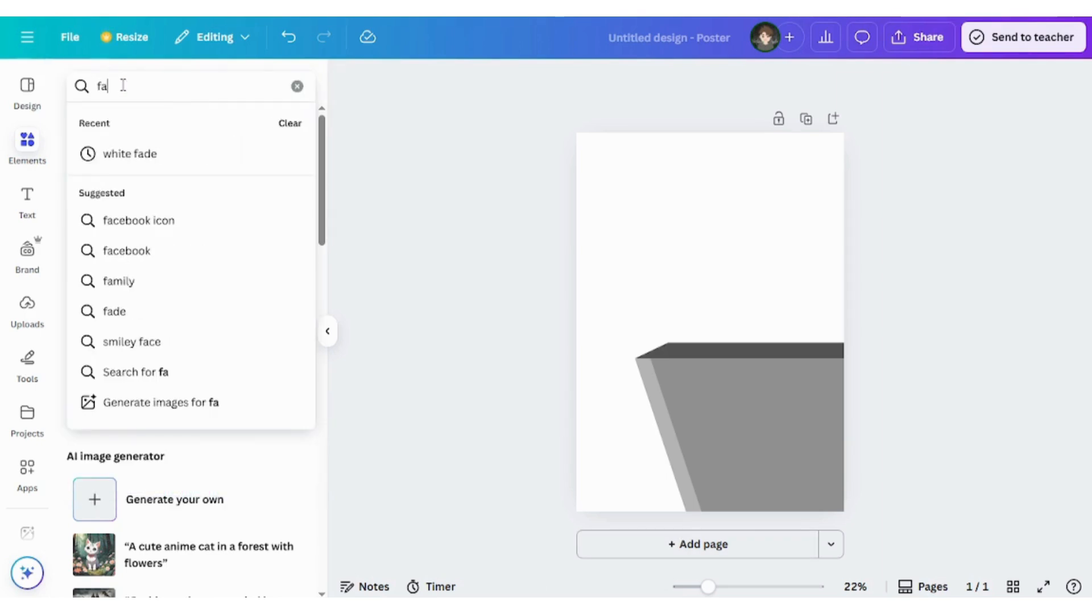
type("ce wa")
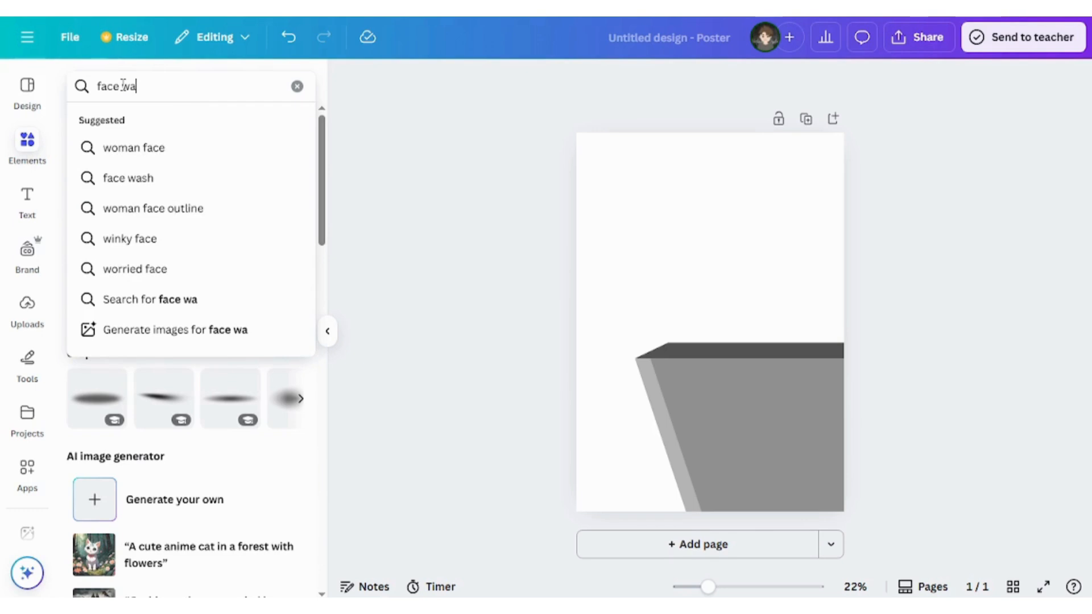
type("sh product")
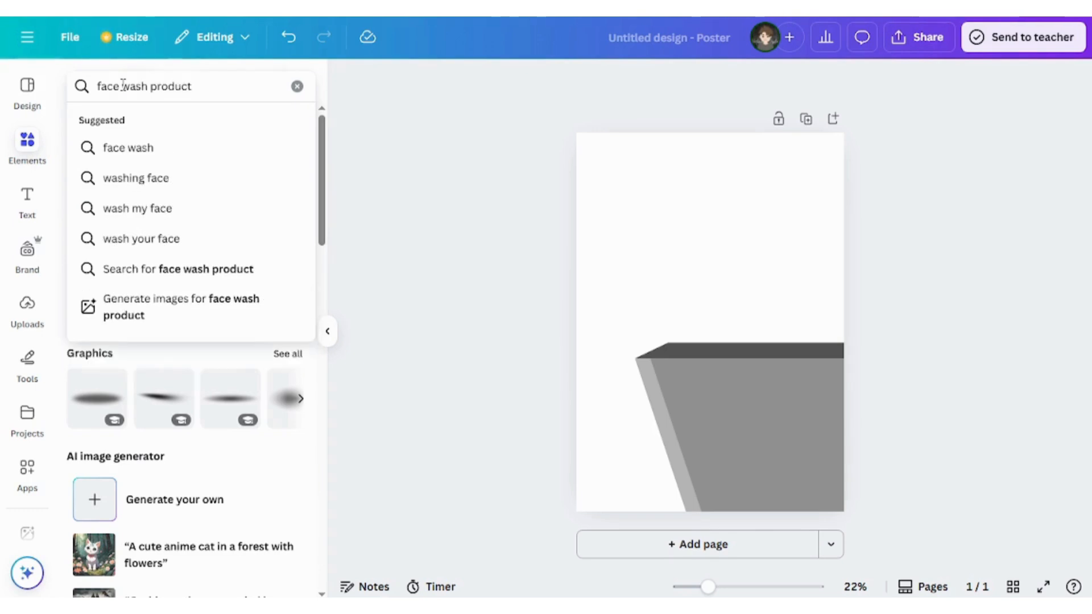
key("Return")
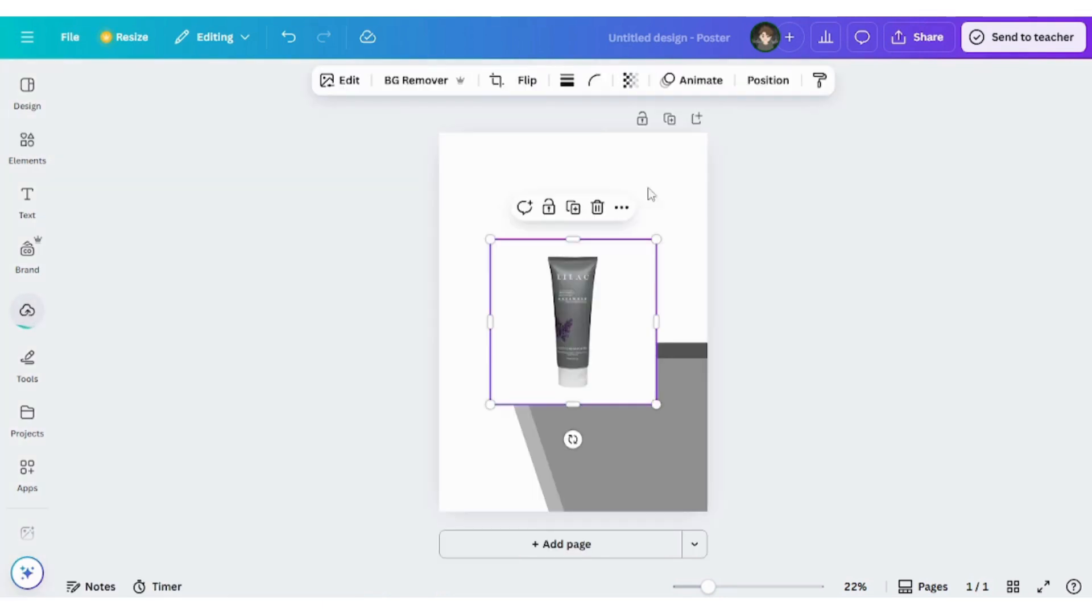
Remove the background from the face wash tube image and place it cropped and tilted slightly clockwise above the block
left_click(415, 80)
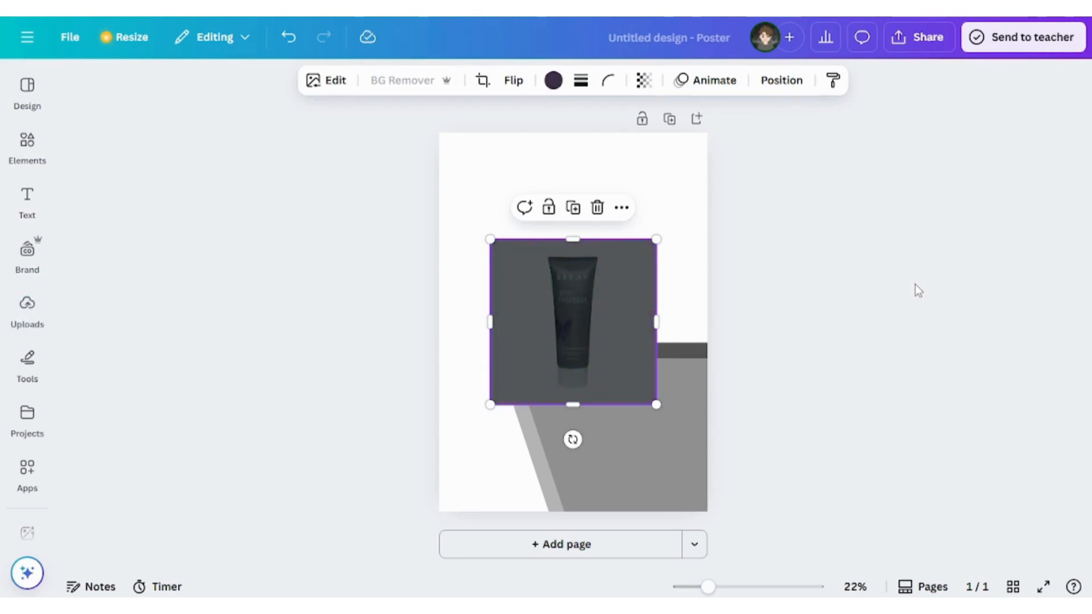
left_click_drag(626, 329, 617, 263)
left_click_drag(494, 269, 551, 269)
left_click_drag(575, 311, 575, 311)
left_click_drag(583, 385, 576, 386)
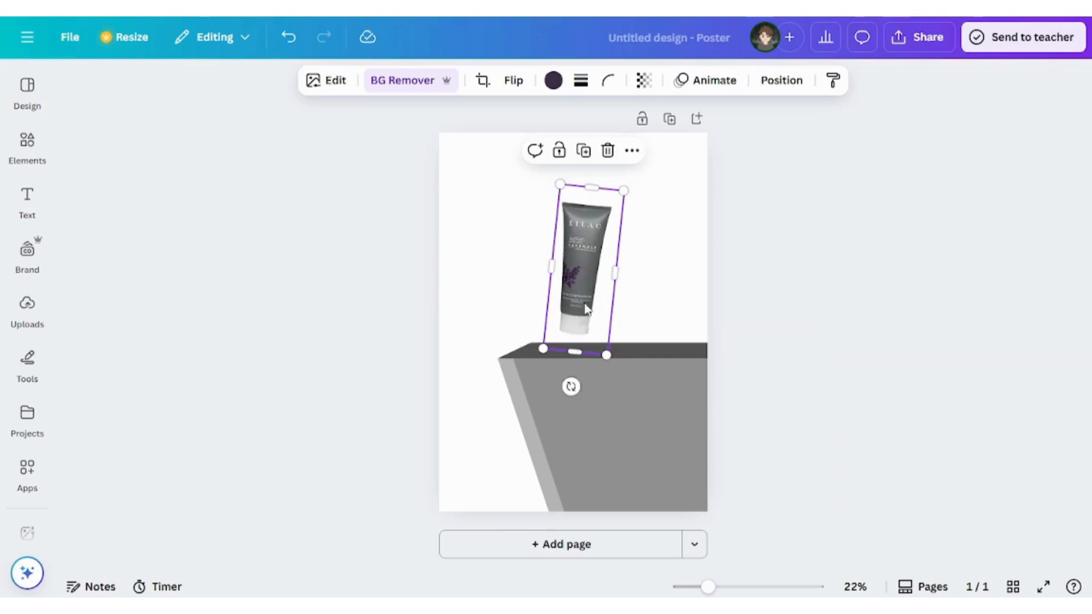
Duplicate the tube, placing the copy to the left with a counterclockwise tilt so the two form a V shape
left_click(584, 151)
left_click_drag(573, 238, 533, 225)
left_click_drag(531, 372, 640, 454)
left_click_drag(582, 277, 596, 257)
left_click(781, 275)
Send the left tube to the back so the right tube overlaps it
left_click(549, 251)
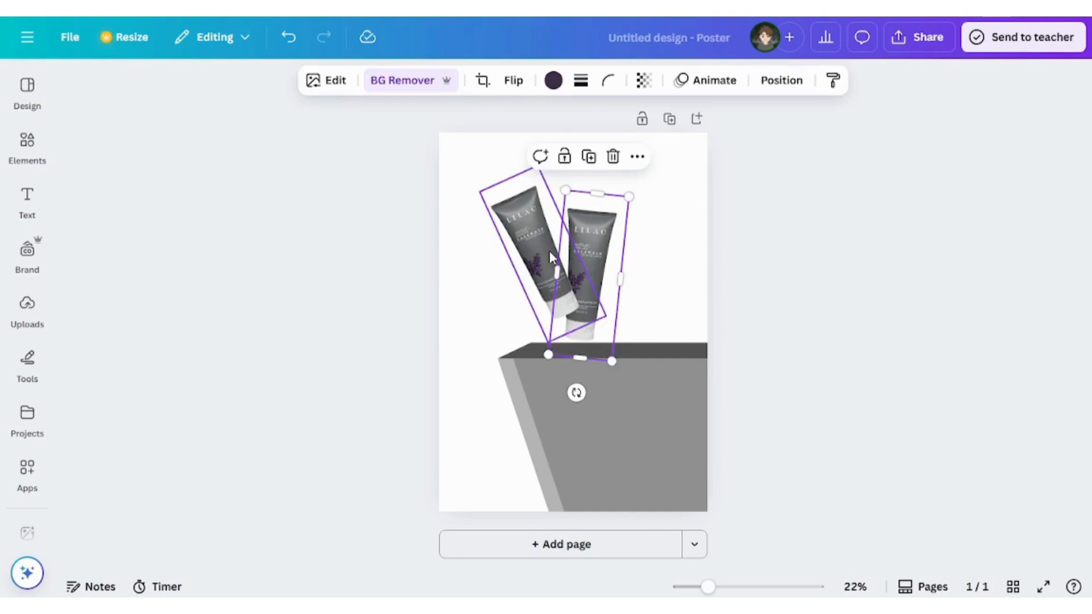
left_click(788, 81)
left_click(251, 201)
left_click(816, 218)
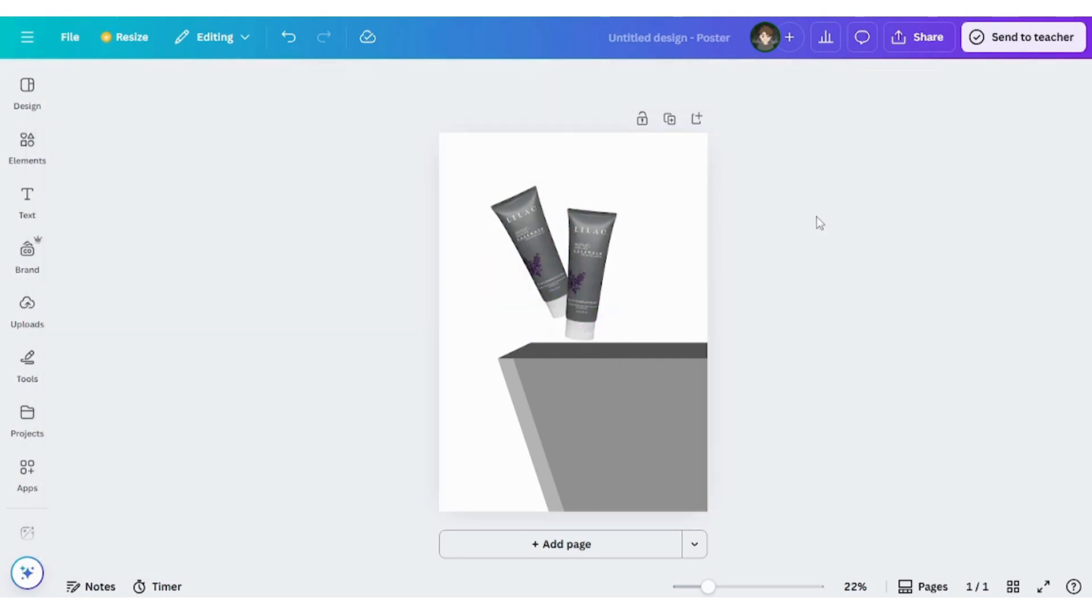
Tilt the right tube slightly more clockwise, and shift both it and the block to the right
left_click(589, 282)
left_click_drag(575, 391, 567, 390)
left_click_drag(599, 252, 613, 252)
mouse_move(538, 395)
left_mouse_down()
mouse_move(568, 390)
mouse_move(555, 391)
left_mouse_up()
left_click(858, 253)
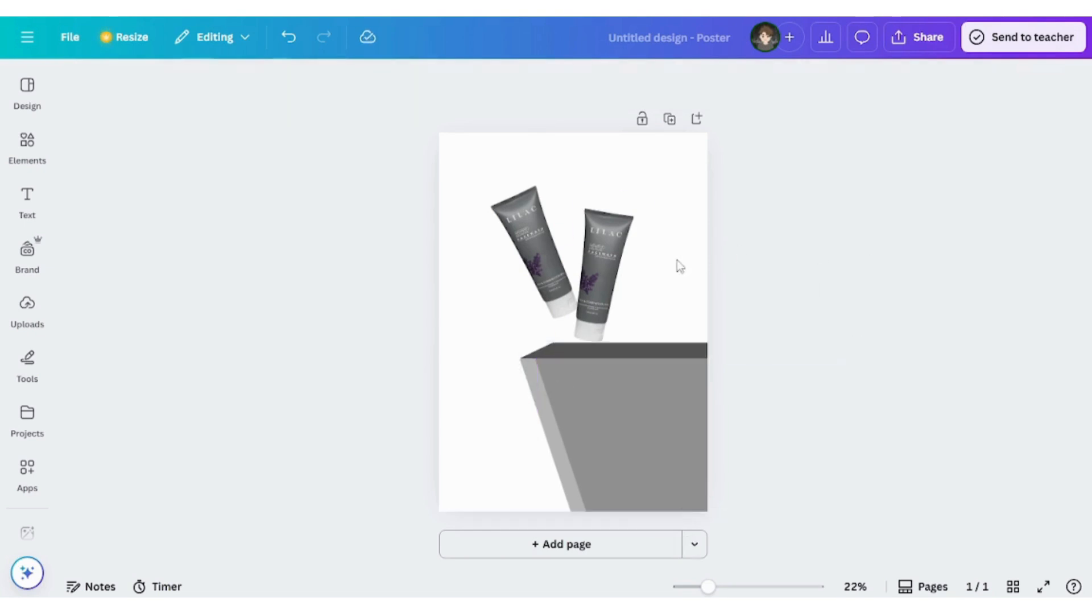
Move both tubes slightly further right above the block, keeping them close together
left_click(631, 260)
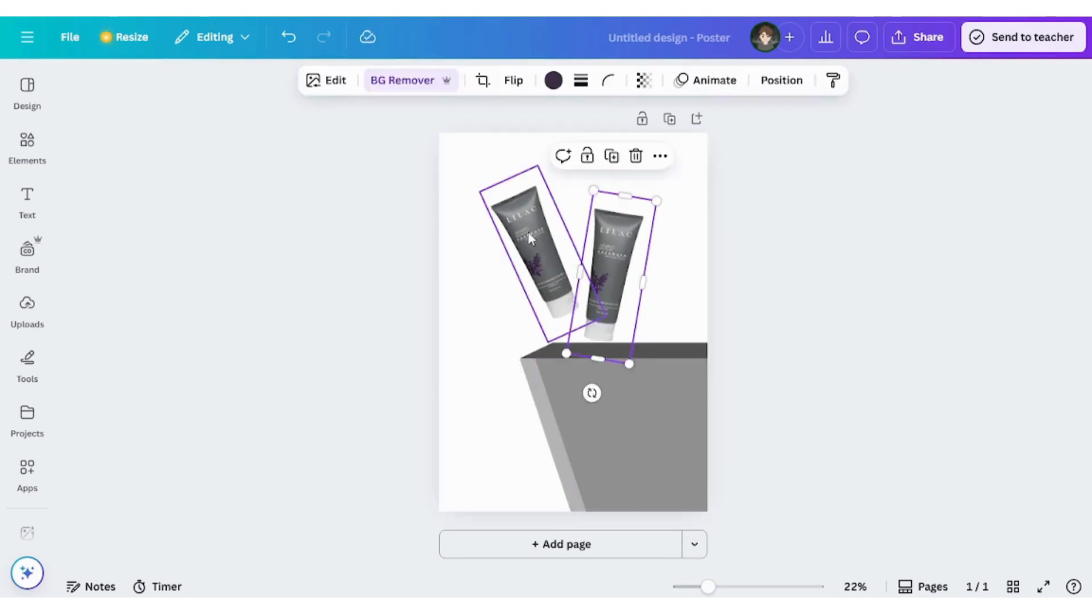
left_click_drag(530, 227, 540, 230)
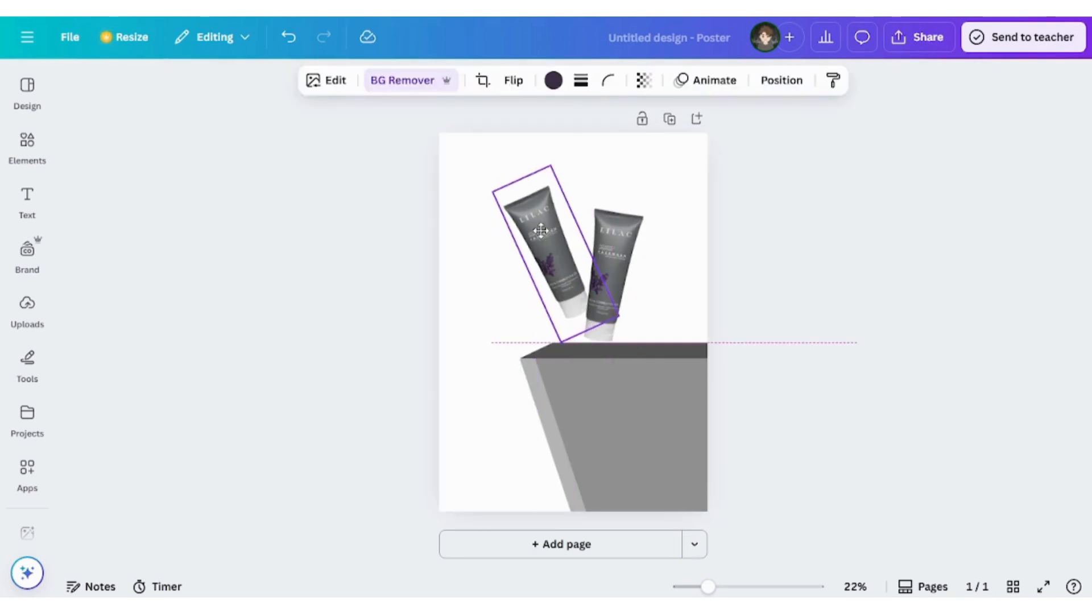
left_click(679, 352)
left_click(609, 312)
left_click(801, 307)
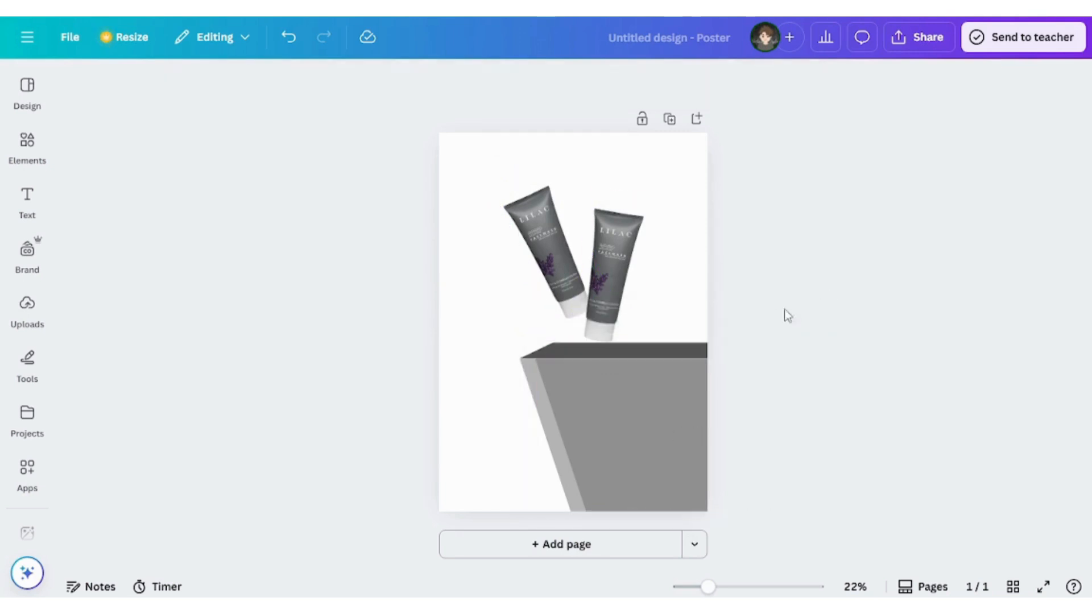
Recolor the block's top face with the light gray from the photo colors
left_click(659, 349)
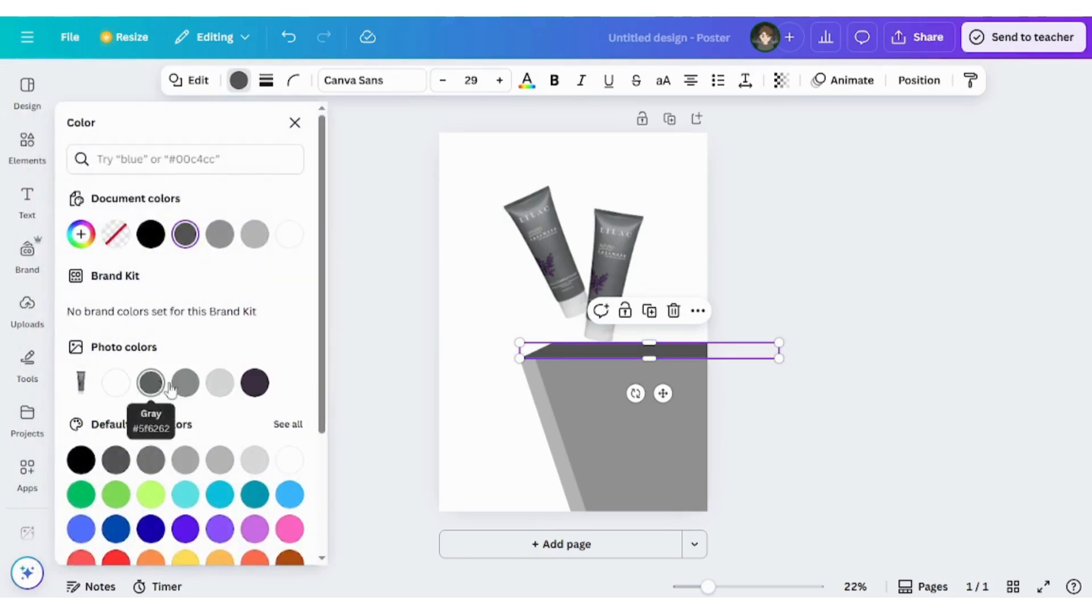
left_click(219, 382)
left_click(790, 233)
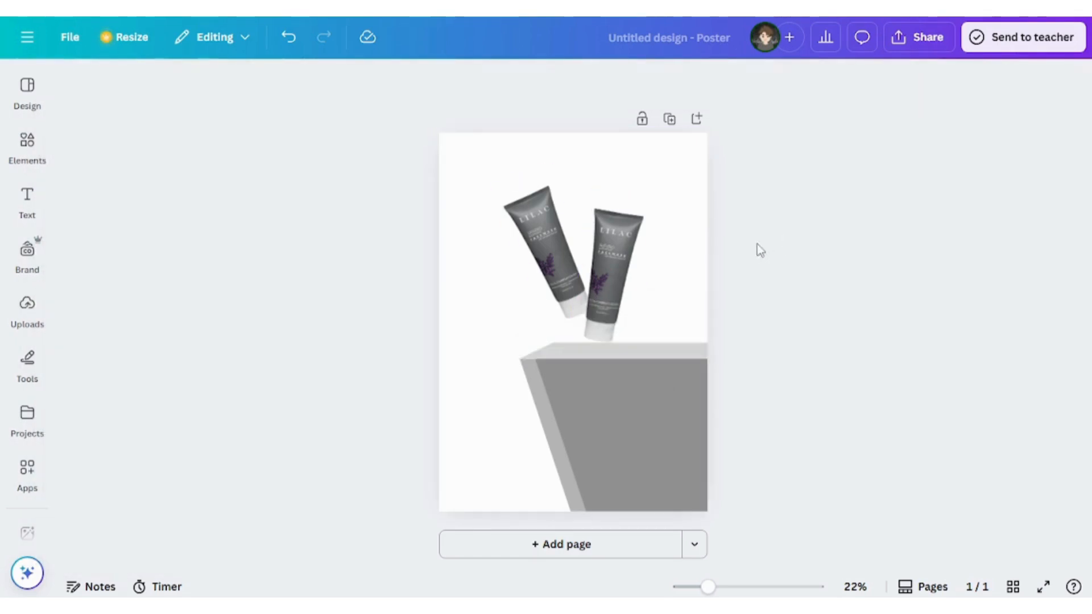
left_click(618, 277)
left_click(541, 257)
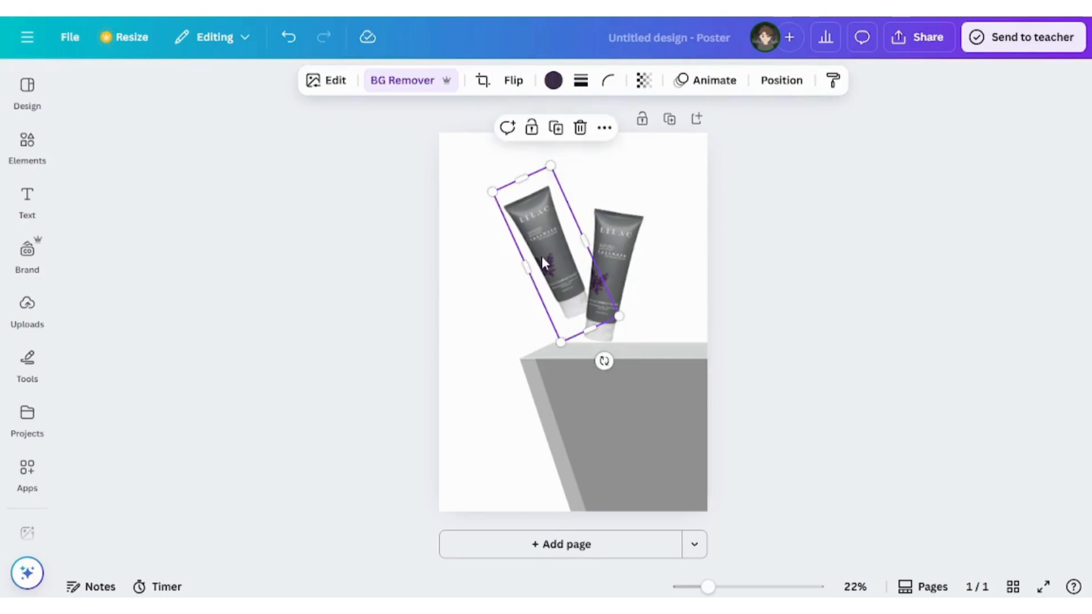
left_click(794, 246)
Search the elements for "black shadow" and limit the results to graphics
left_click(27, 143)
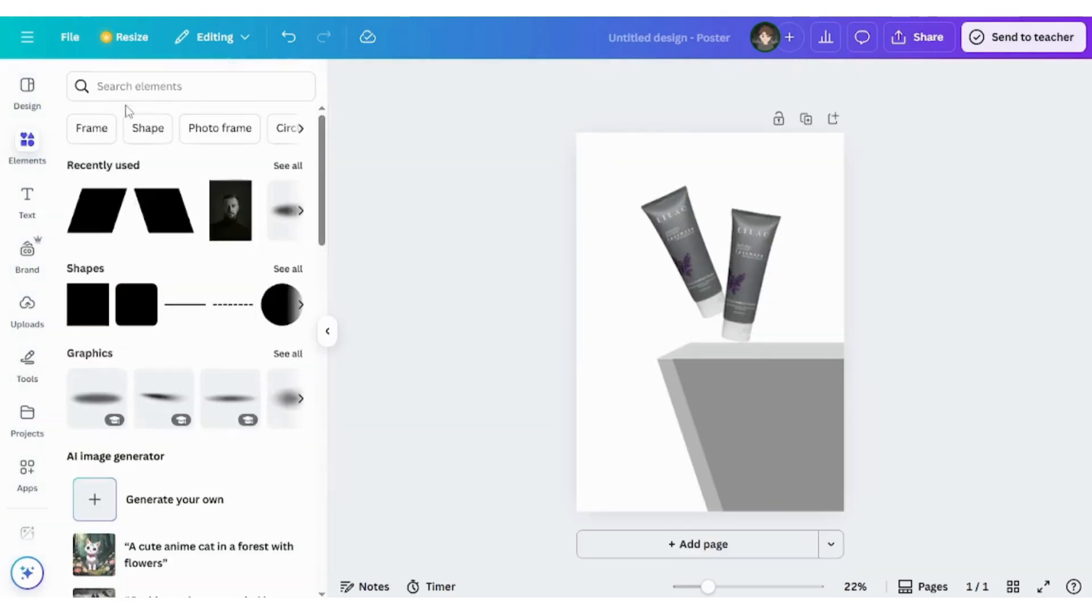
type("bla")
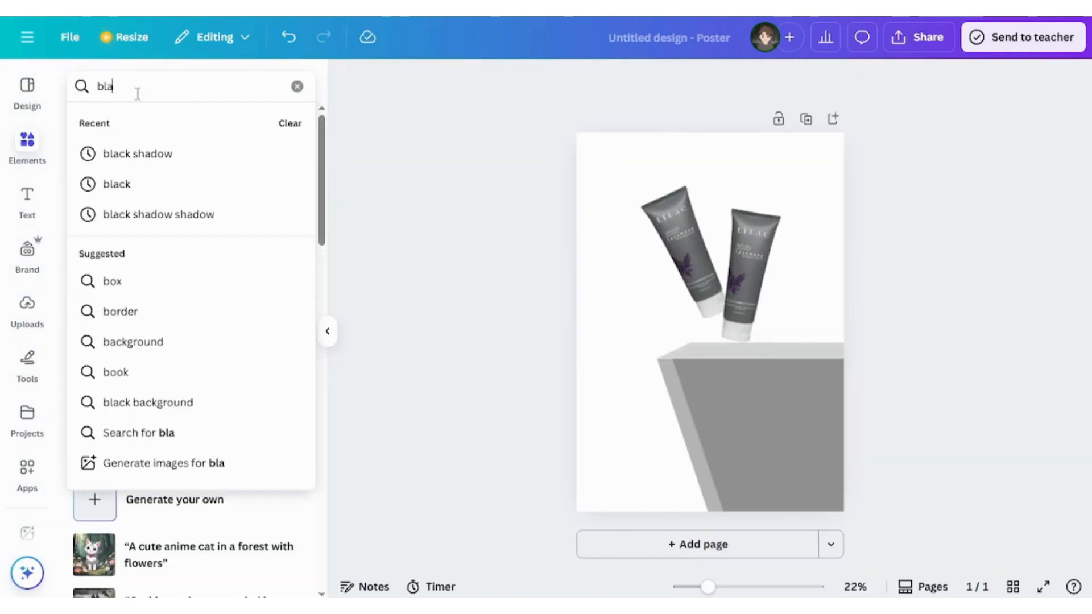
type("ck sha")
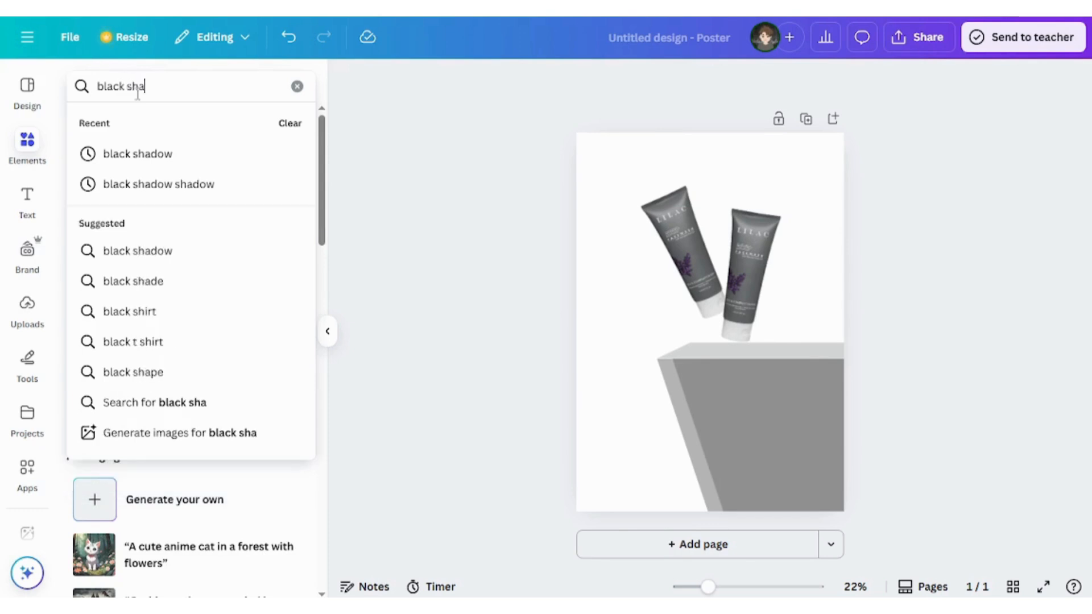
type("dow")
key("Return")
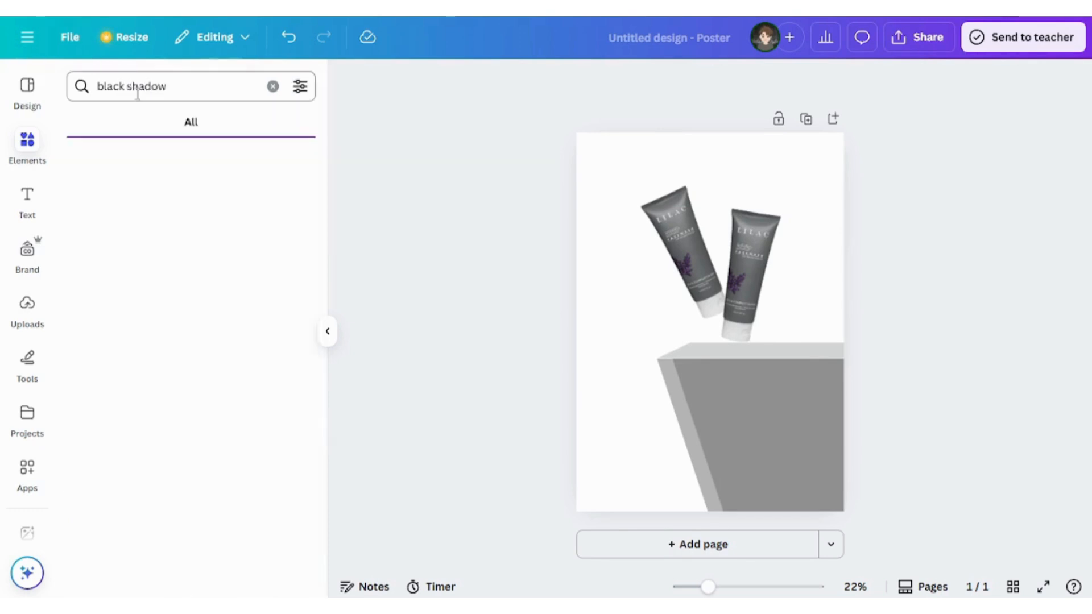
left_click(121, 122)
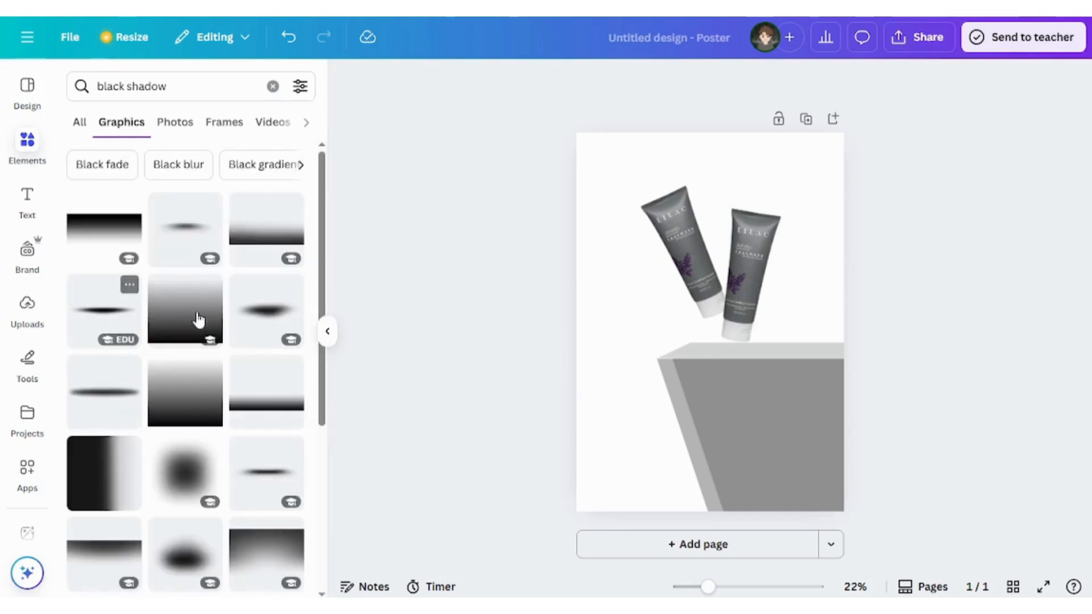
Add a soft oval black shadow, shrink it and place it beneath the right tube on the block's top face
left_click(261, 314)
left_click_drag(810, 321, 711, 318)
left_click_drag(685, 377, 756, 393)
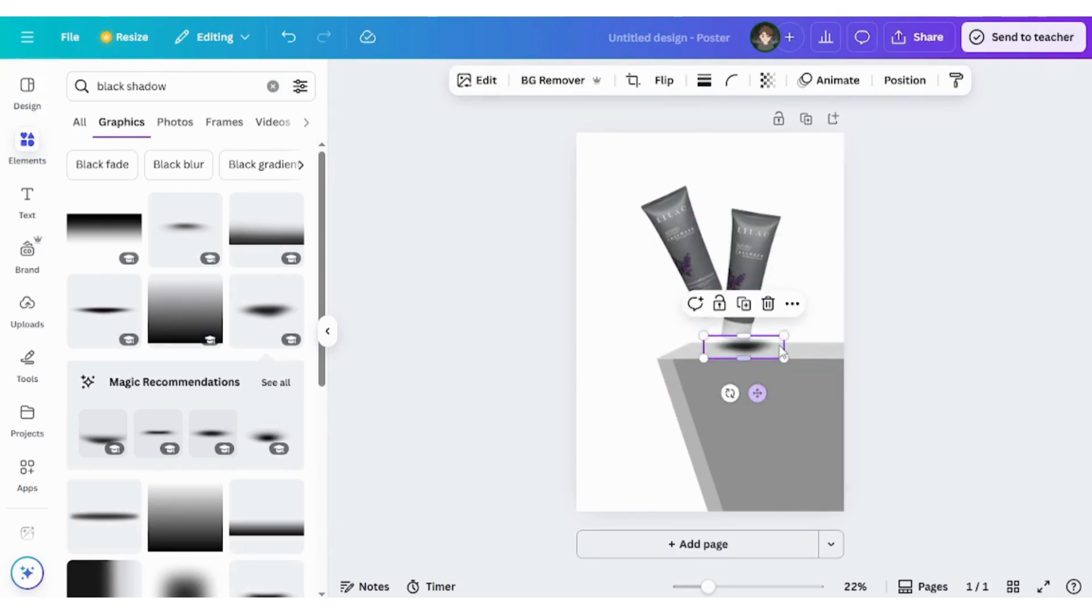
Set the shadow's transparency to 61
left_click(767, 81)
left_click_drag(796, 146, 760, 156)
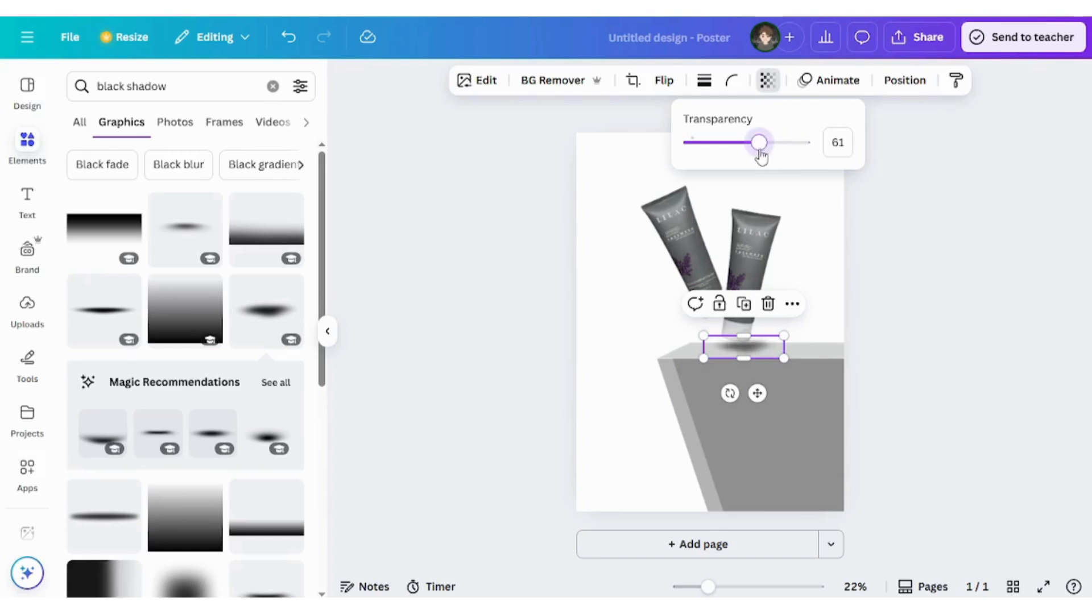
left_click(917, 291)
left_click(746, 348)
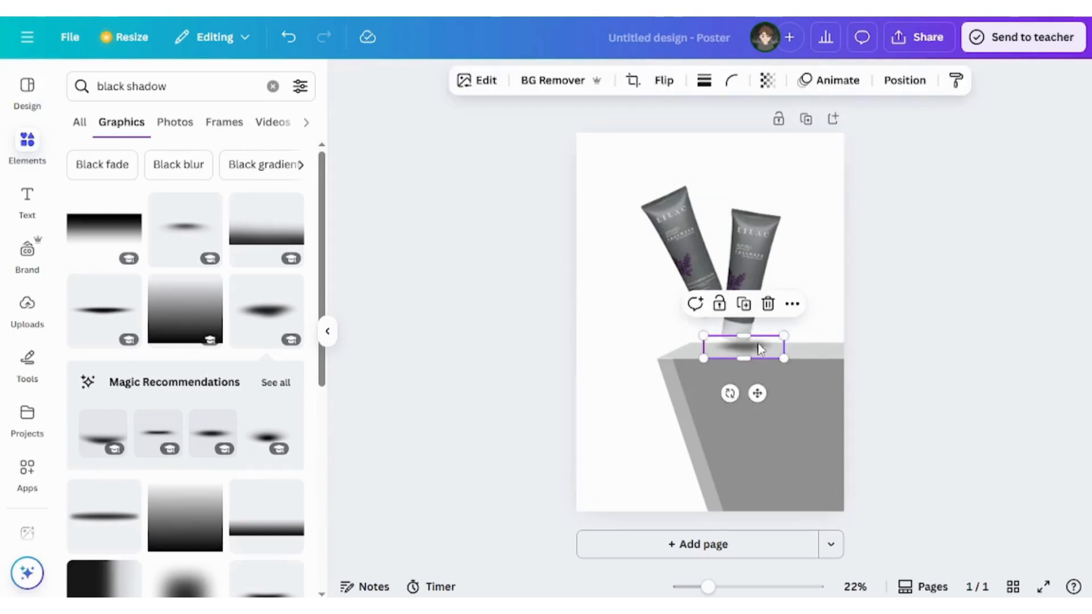
left_click(1053, 286)
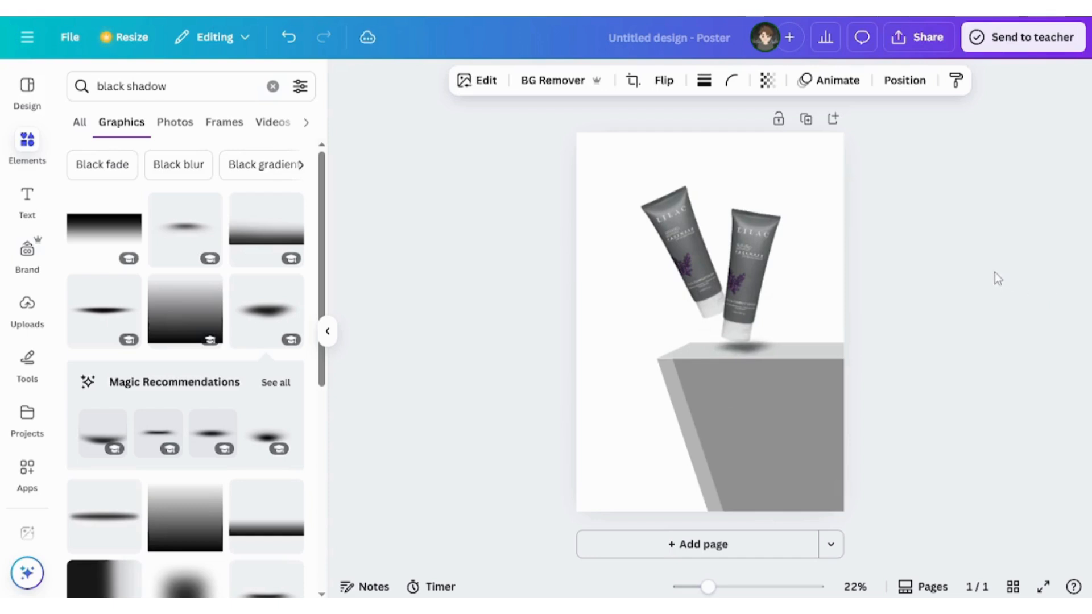
Move the shadow one layer backward, behind the right tube
left_click(744, 348)
left_click(904, 80)
left_click(216, 160)
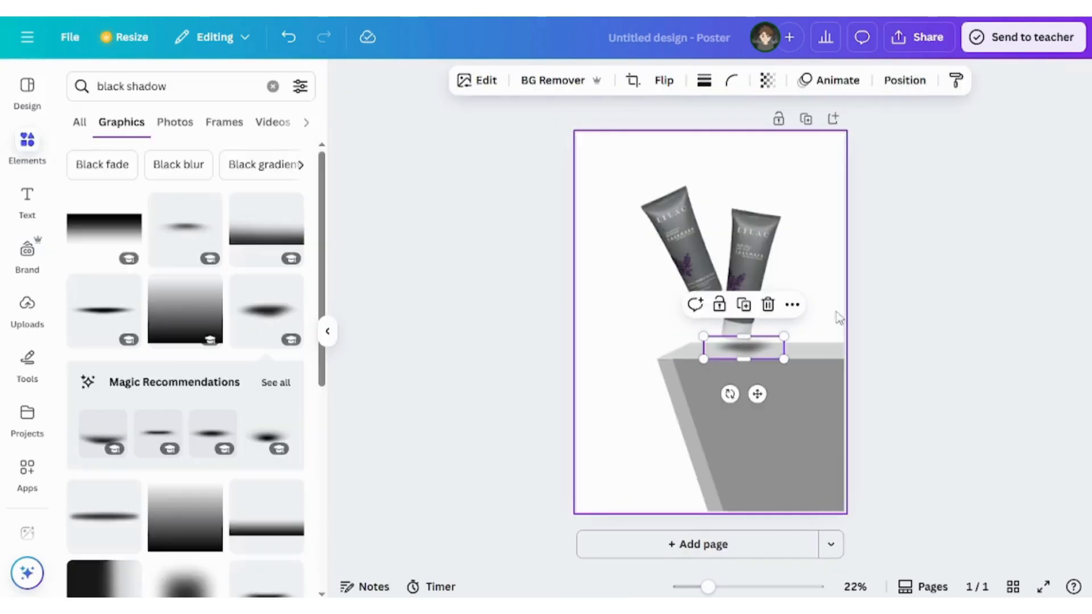
left_click(1033, 292)
Nudge the right tube slightly down toward its shadow on the block
left_click(754, 350)
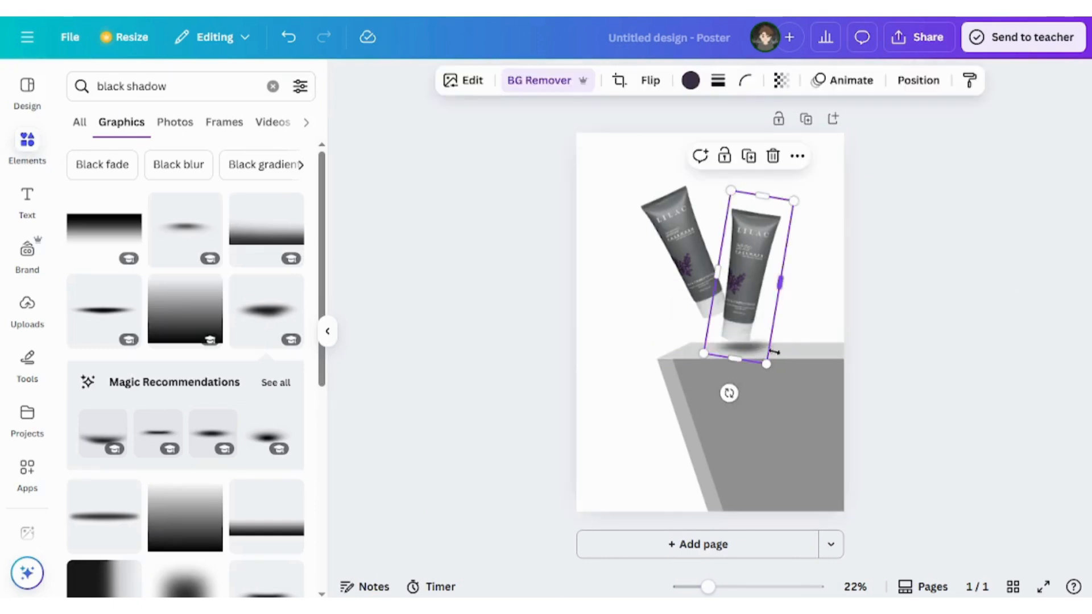
left_click_drag(779, 359, 957, 316)
key("Down")
key("Down")
key("Down")
key("Down")
left_click(967, 315)
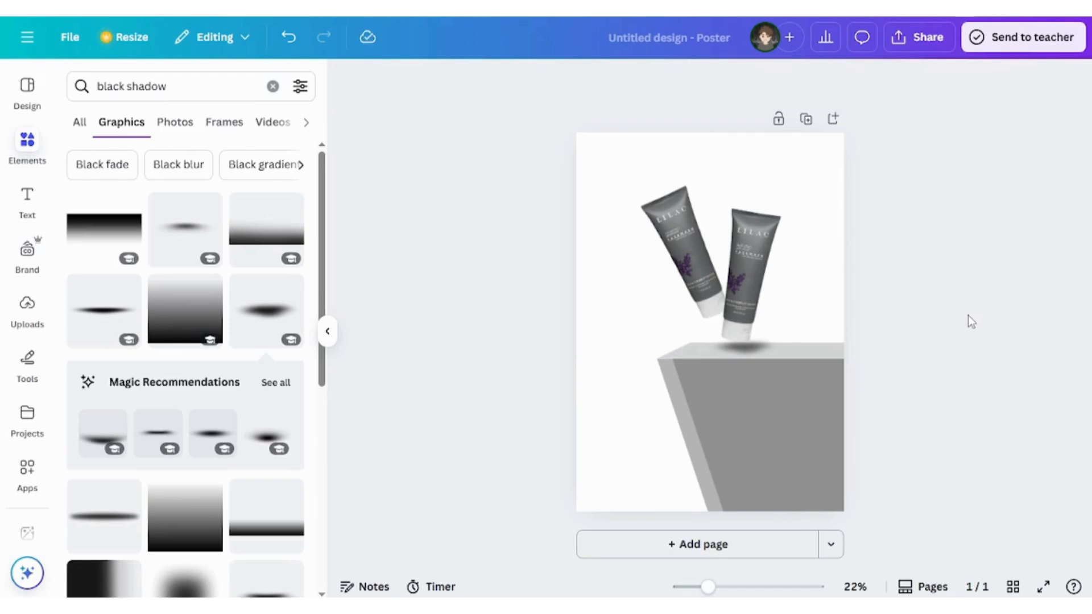
Shrink the oval shadow and nudge it into place directly beneath the right tube on the block's top face
left_click(751, 350)
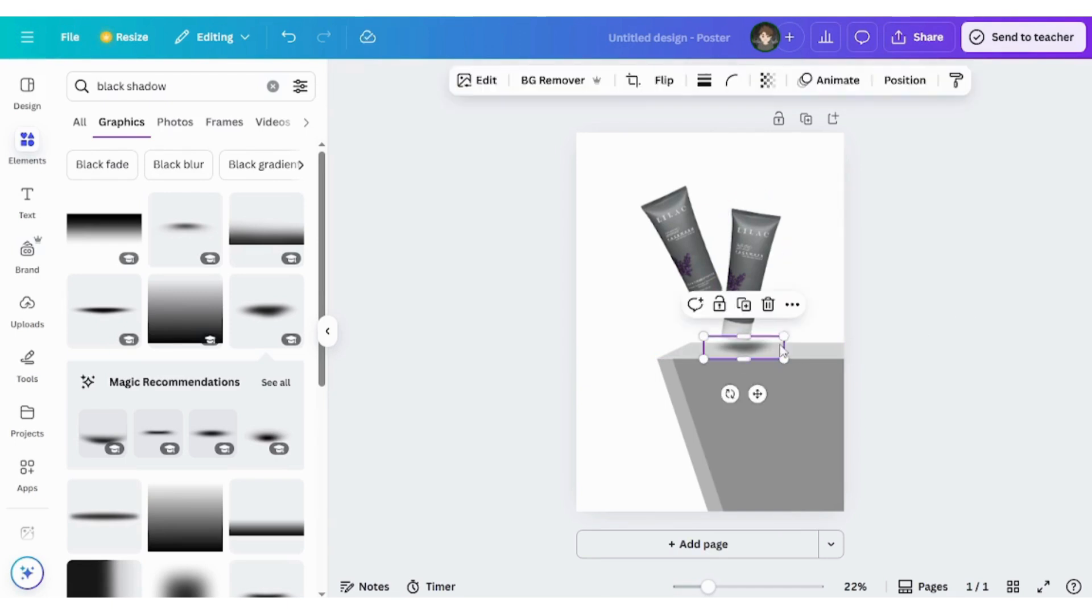
left_click_drag(783, 342, 761, 342)
key("Down")
key("Down")
key("Down")
key("Down")
key("Down")
key("Down")
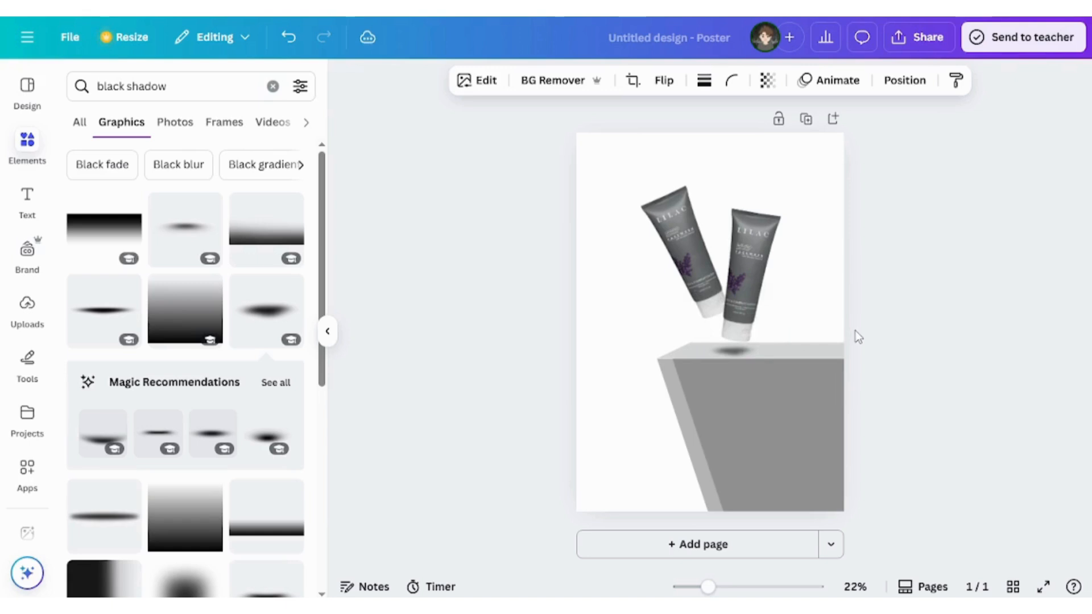
key("Up")
key("Up")
key("Up")
key("Up")
key("Up")
key("Up")
key("Up")
left_click(913, 326)
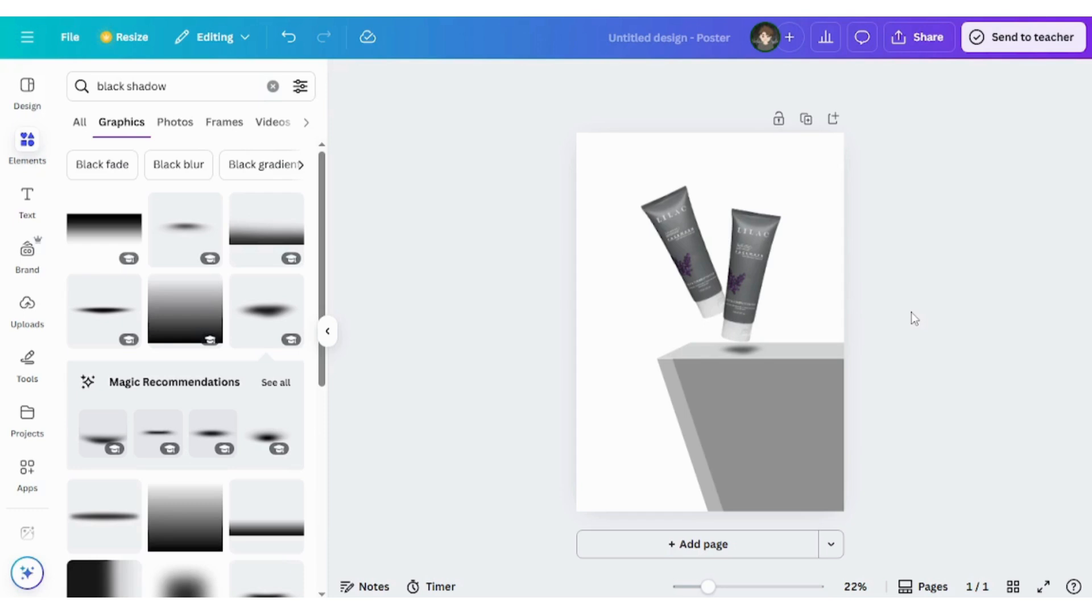
Add a heading reading "PRODUCT your screen" and narrow its text box
left_click(27, 201)
left_click(181, 307)
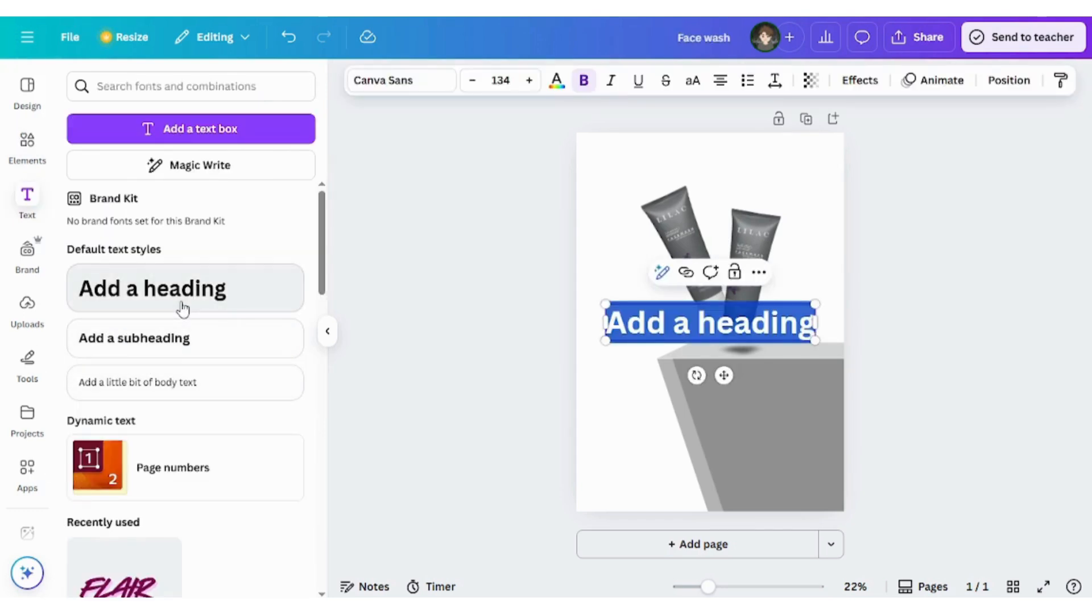
type("PRODU")
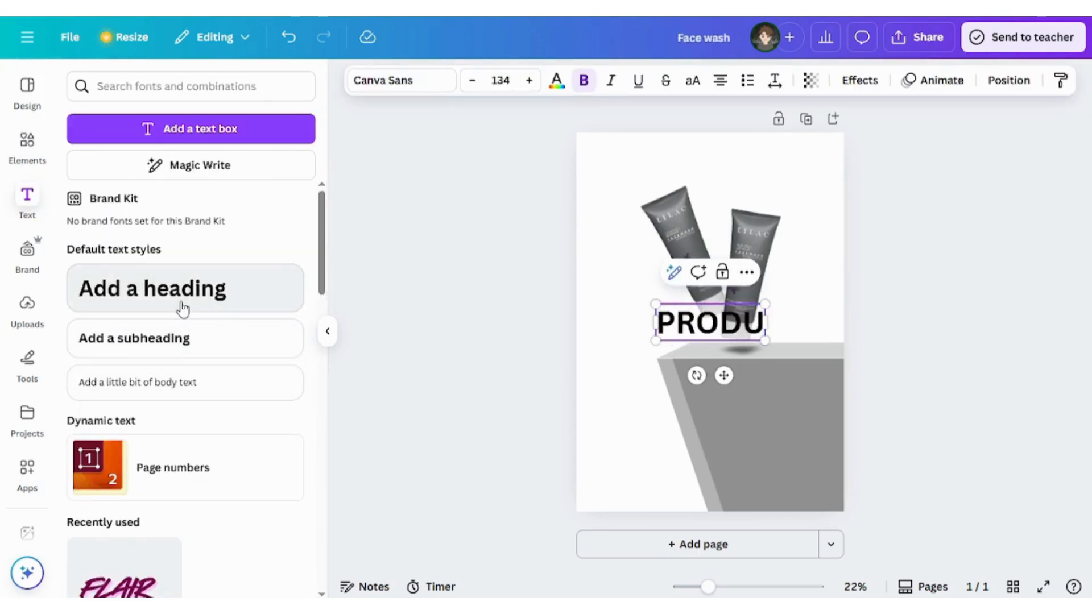
type("CT")
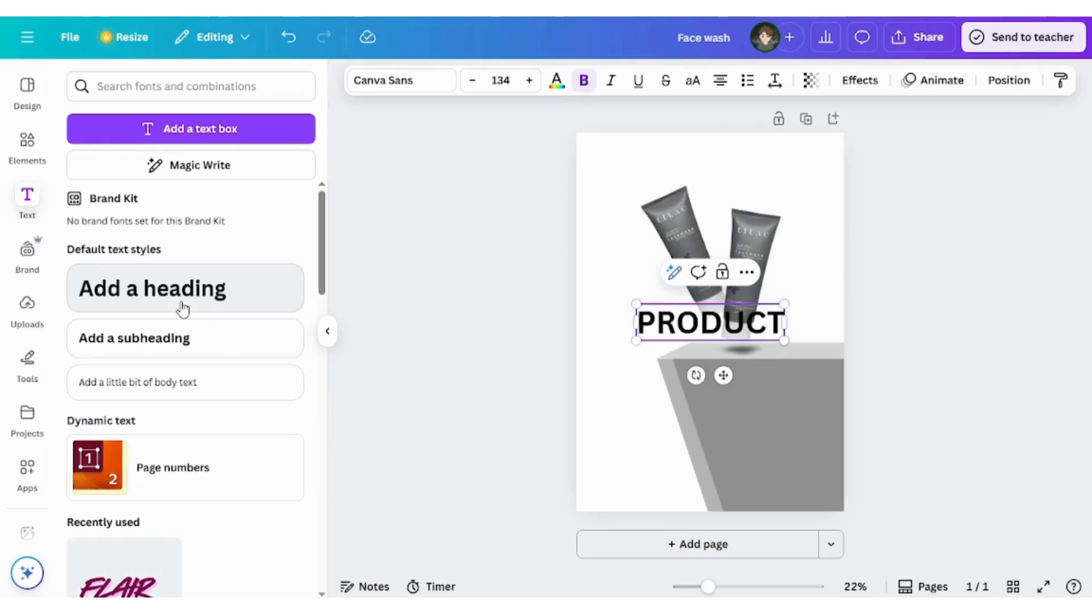
type(" your")
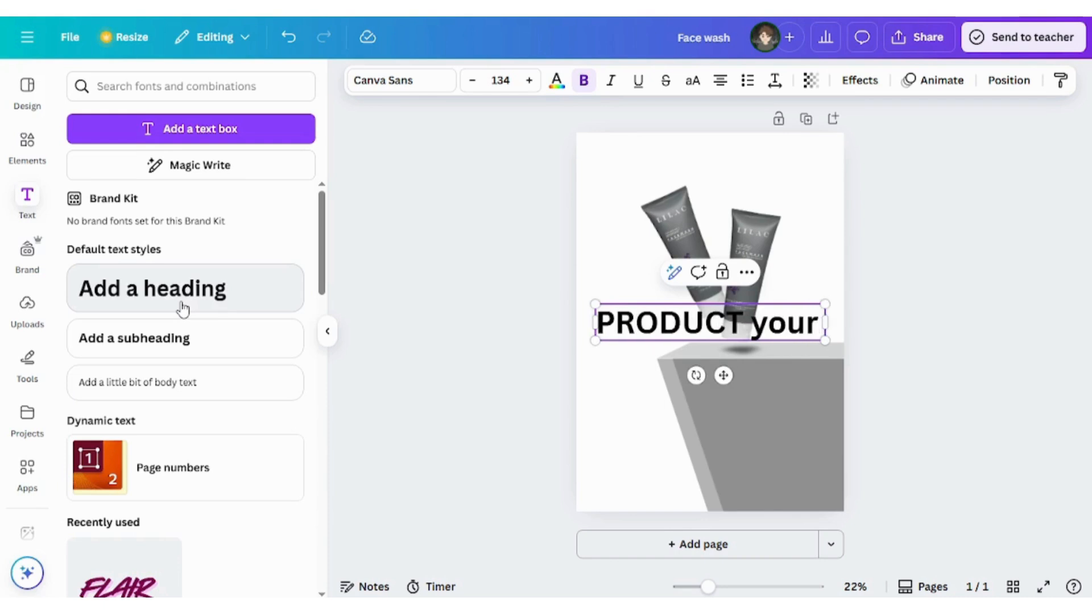
type(" screen")
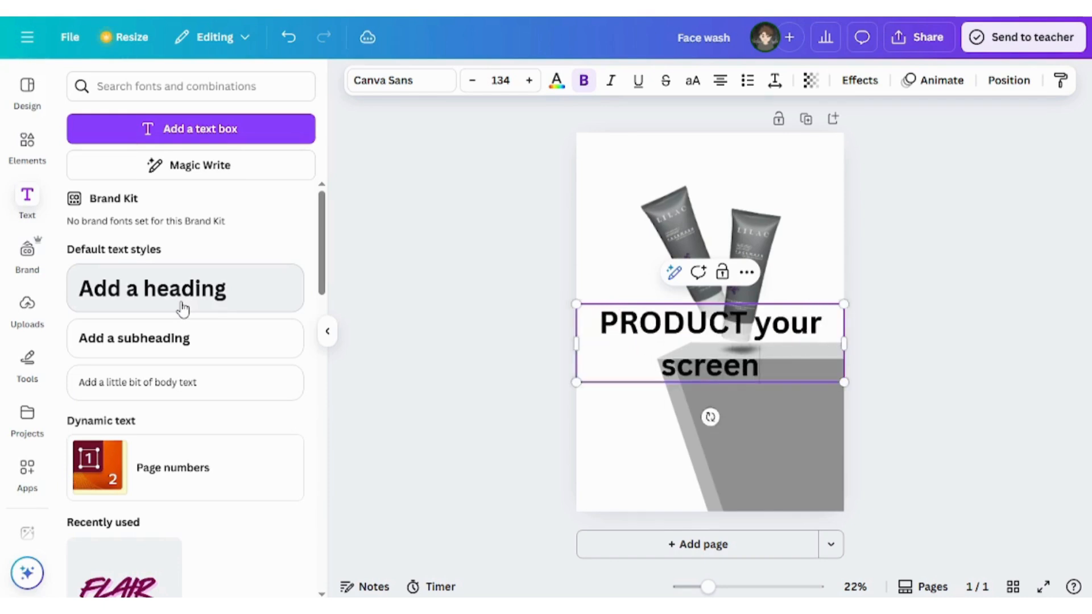
left_click_drag(851, 350, 755, 348)
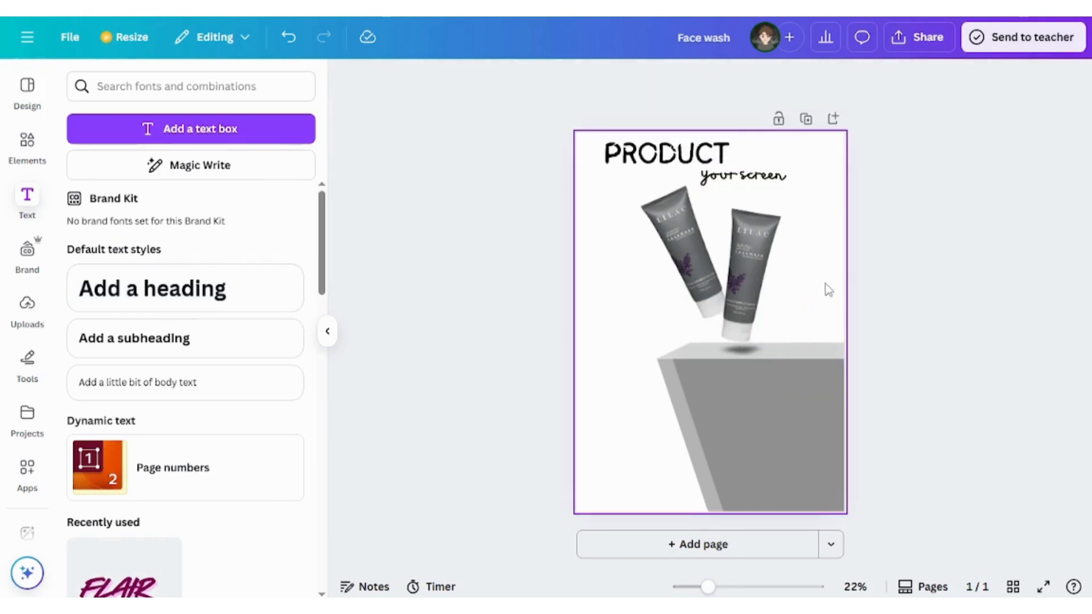
Set the page background to the custom solid colour #D87575
left_click(665, 153)
left_click(633, 80)
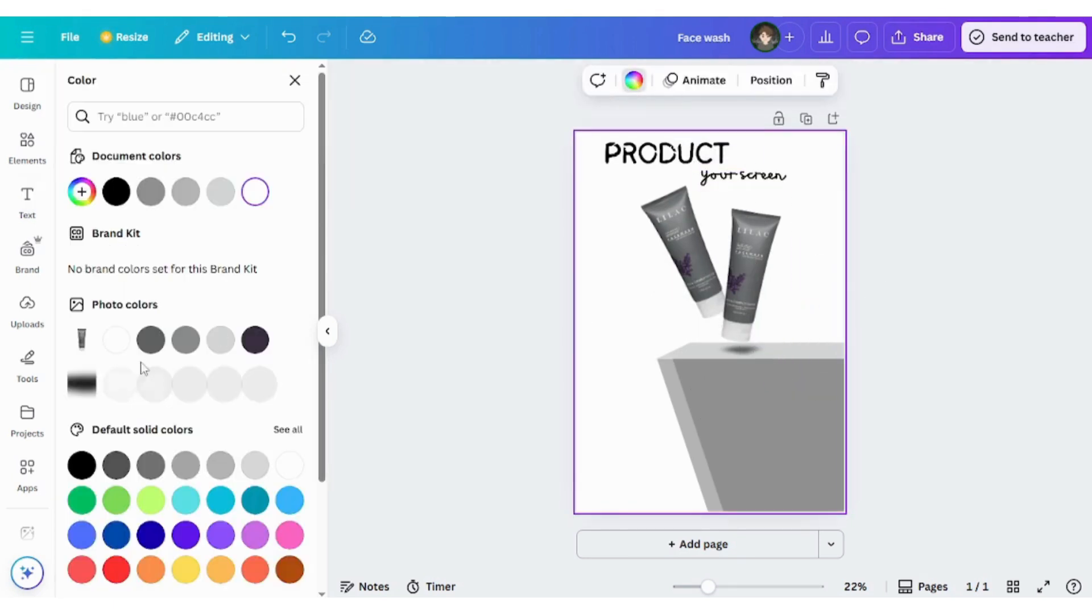
left_click(82, 192)
left_click_drag(155, 305, 176, 276)
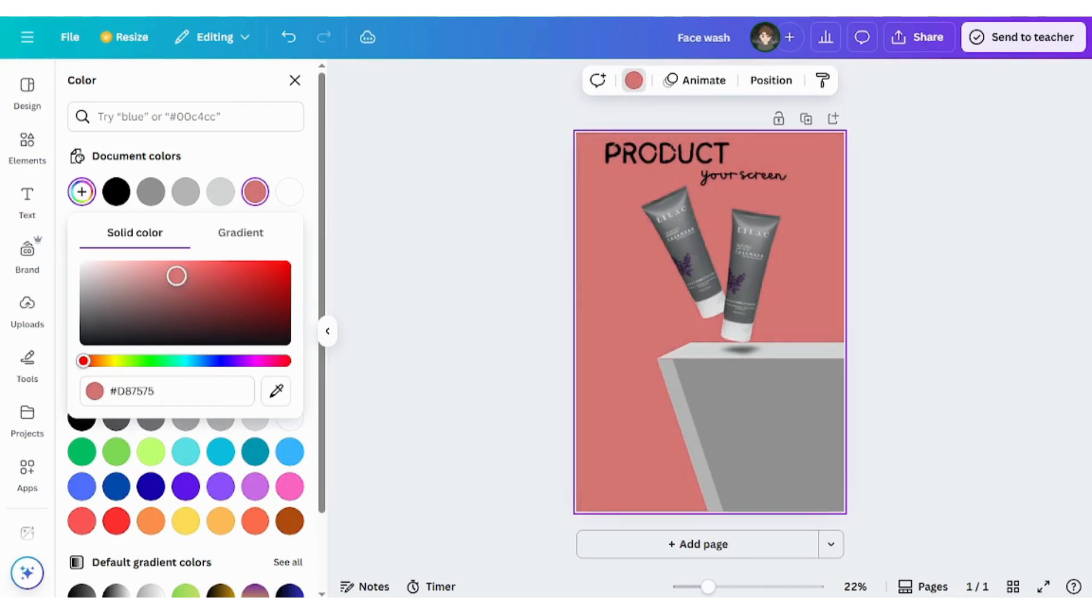
left_click(941, 207)
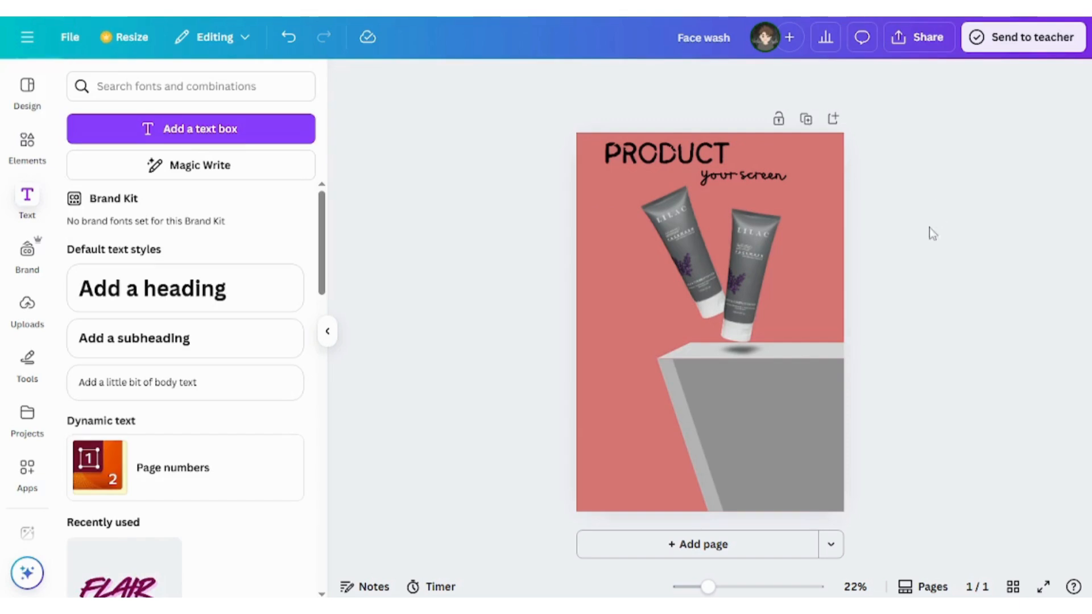
Replace the element search with "cloud" and limit the results to graphics
left_click(28, 140)
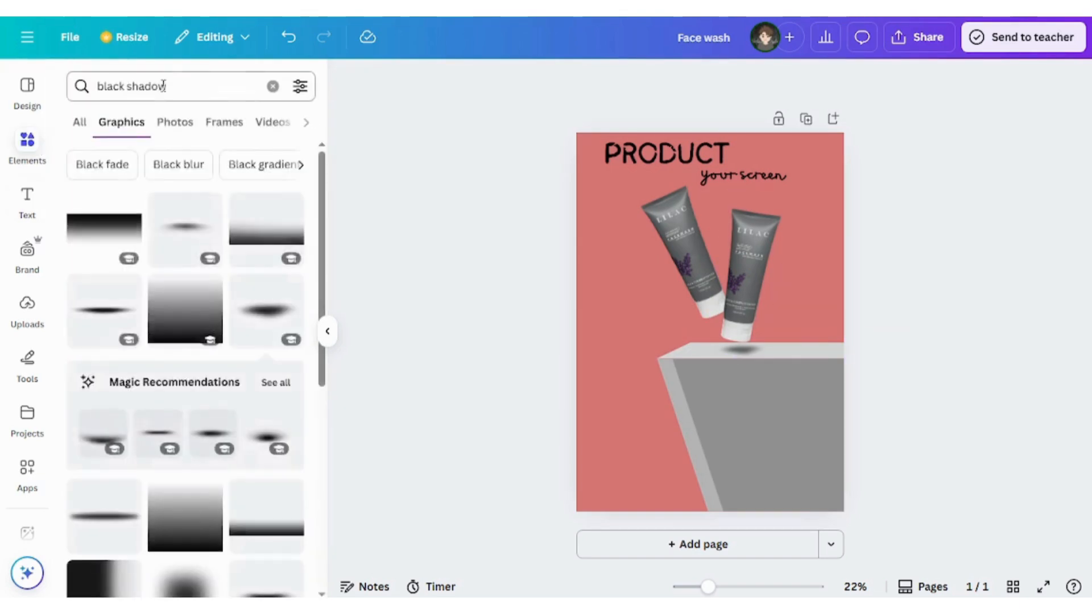
left_click(233, 83)
left_click(273, 88)
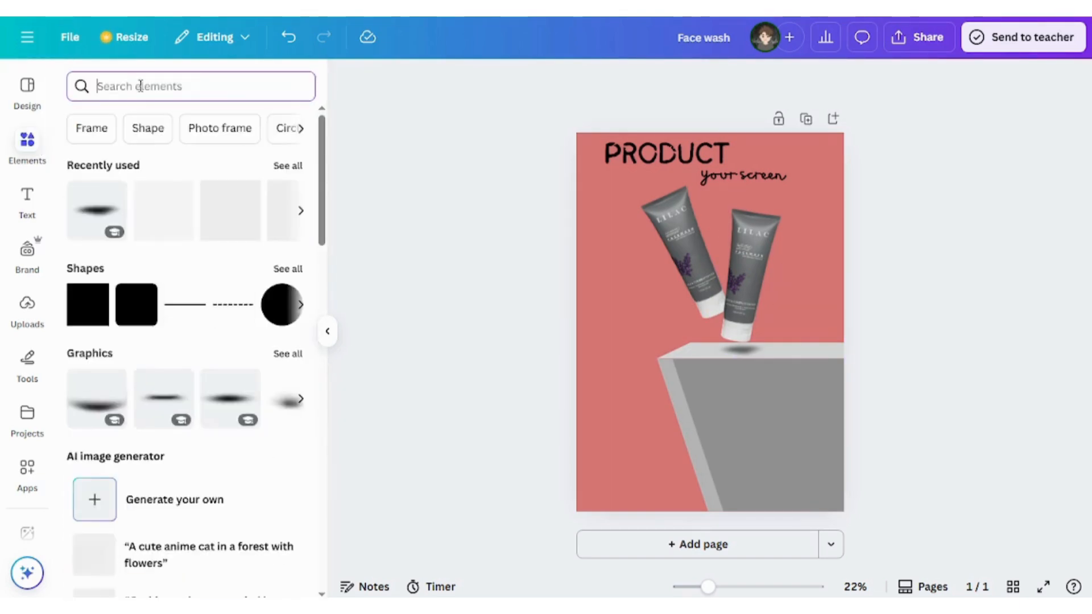
type("clous")
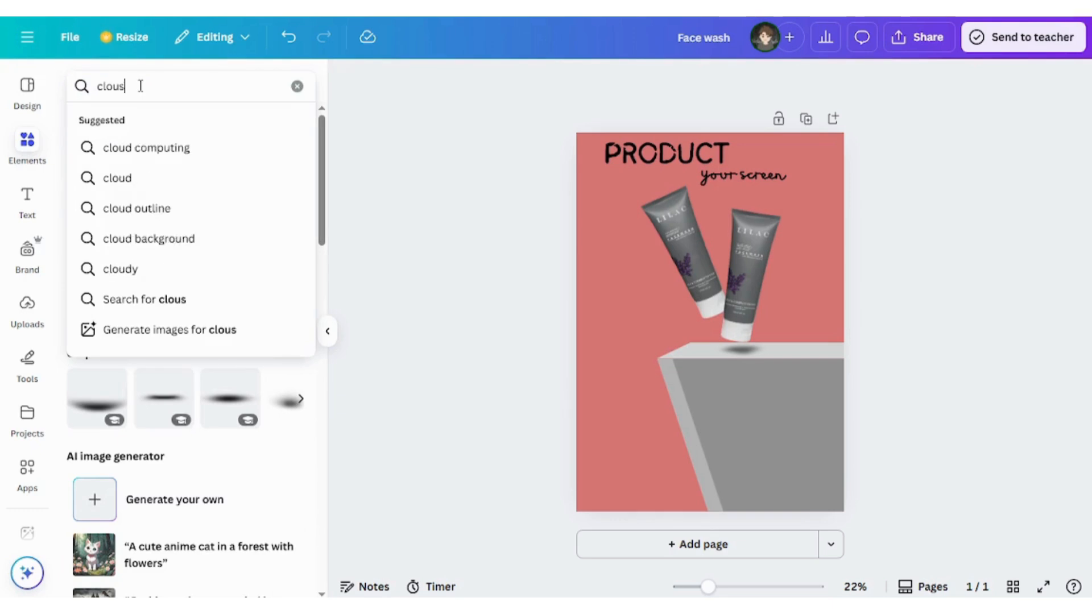
type("d")
key("Return")
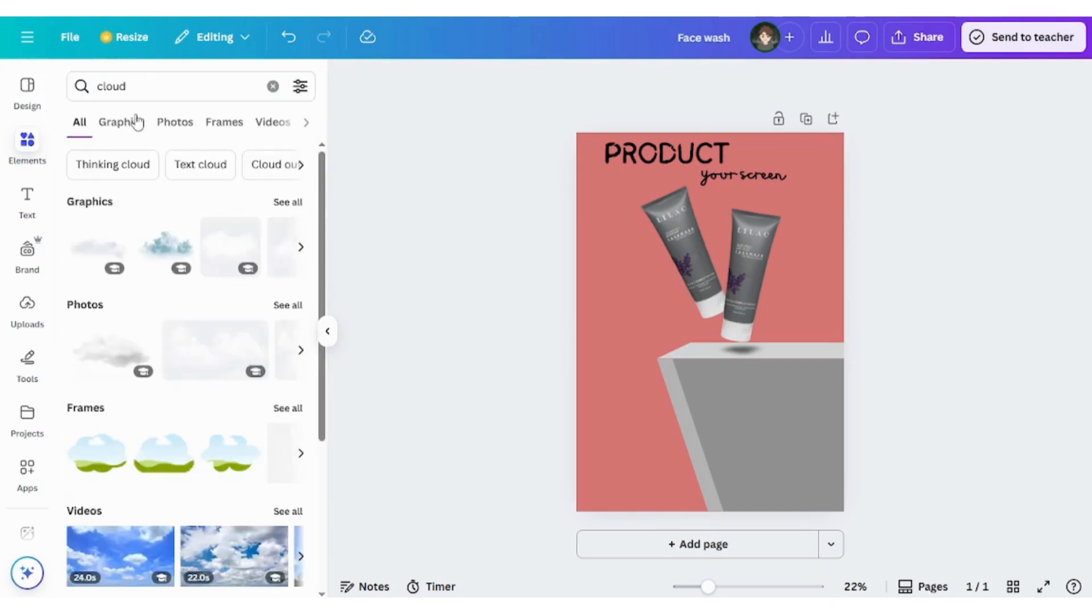
left_click(137, 126)
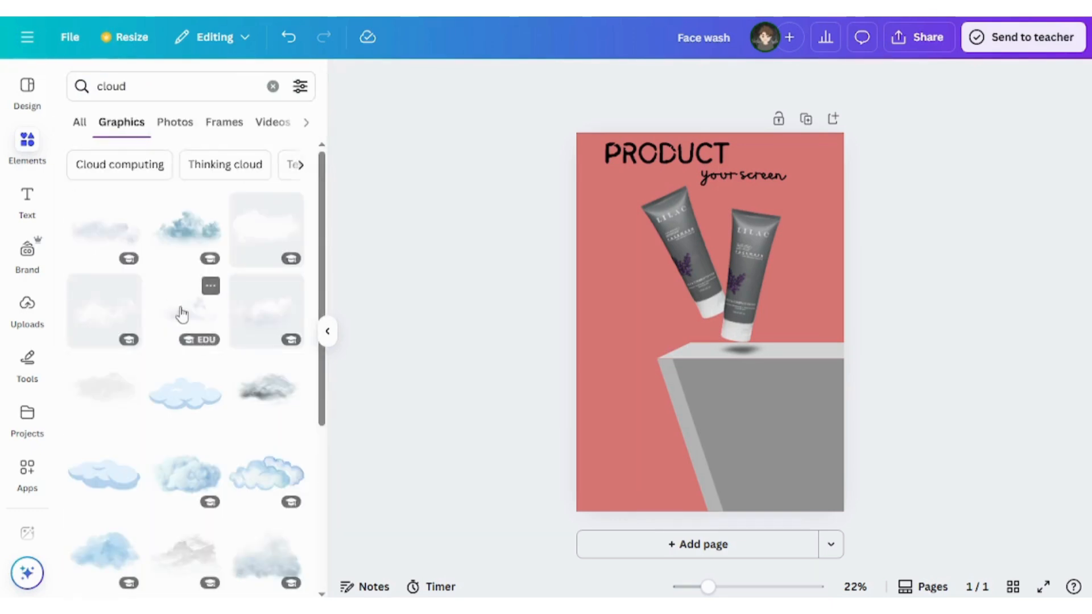
Place a soft white cloud in the poster's top-left corner and a copy at the right edge above the block
left_click_drag(486, 322, 570, 155)
left_click(564, 259)
left_click_drag(654, 196, 857, 317)
left_click(842, 336)
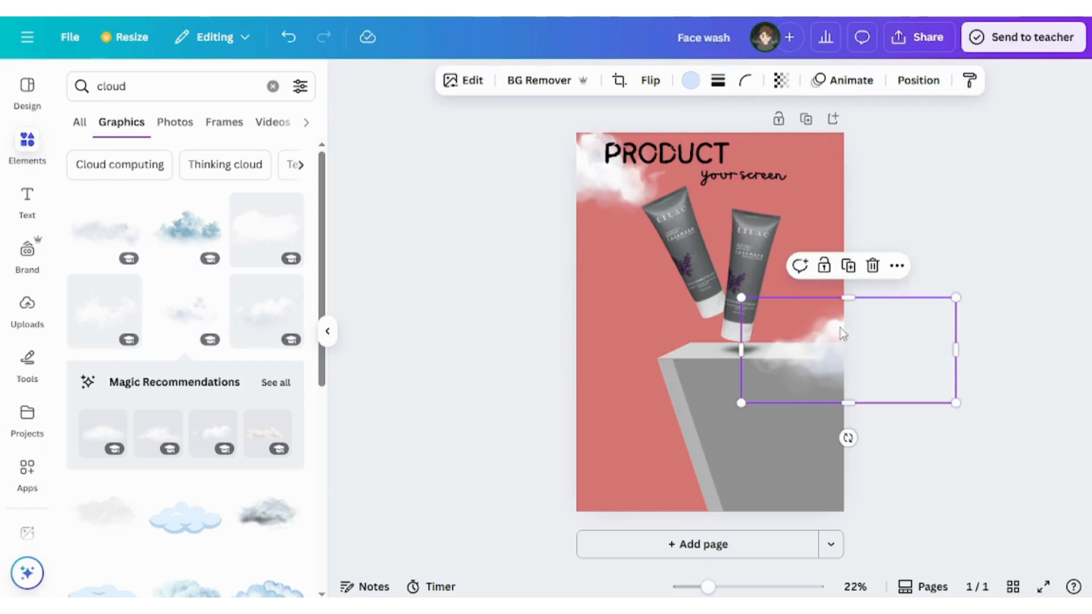
Position another cloud copy at the right edge beside the right tube and send it back behind both tubes
left_click_drag(841, 340, 801, 262)
left_click(918, 80)
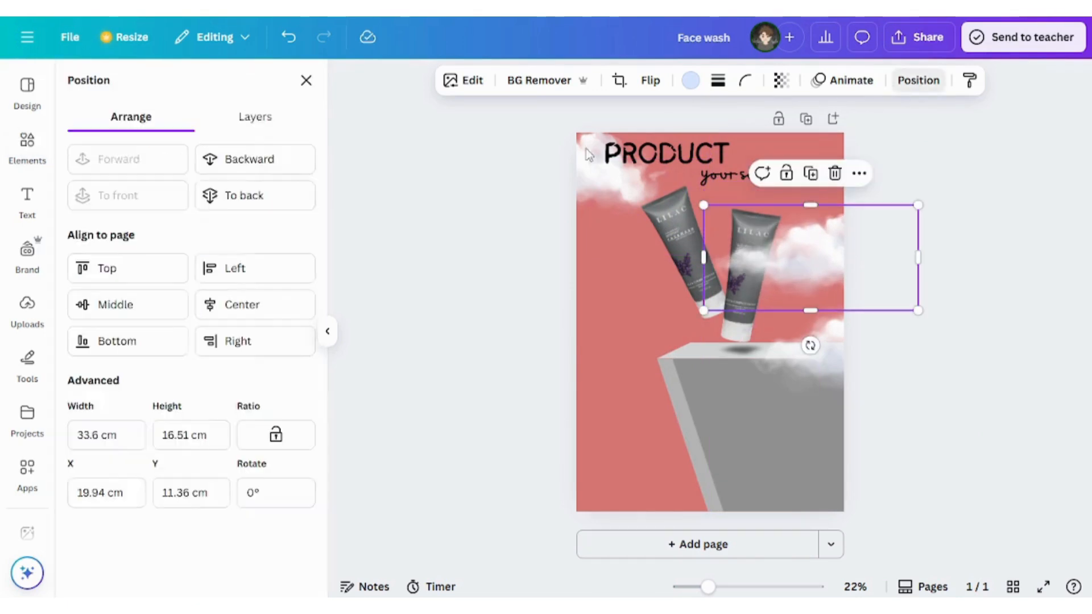
left_click(267, 160)
left_click(258, 166)
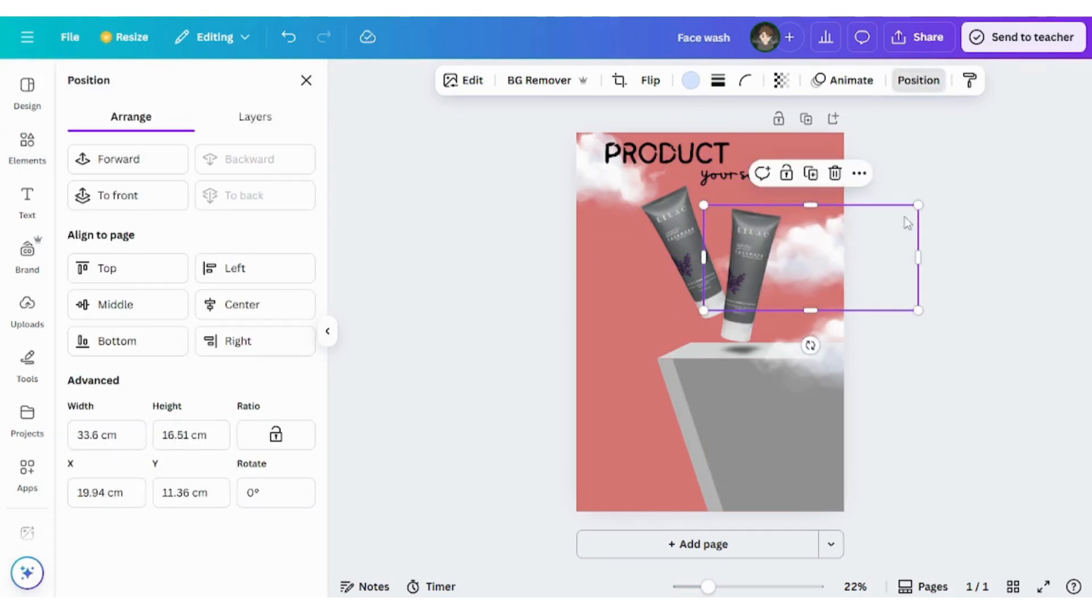
Place a cloud at the poster's lower-left edge, overlapping the block's slanted side, and clear the element search
left_click_drag(839, 276, 590, 452)
left_click(959, 288)
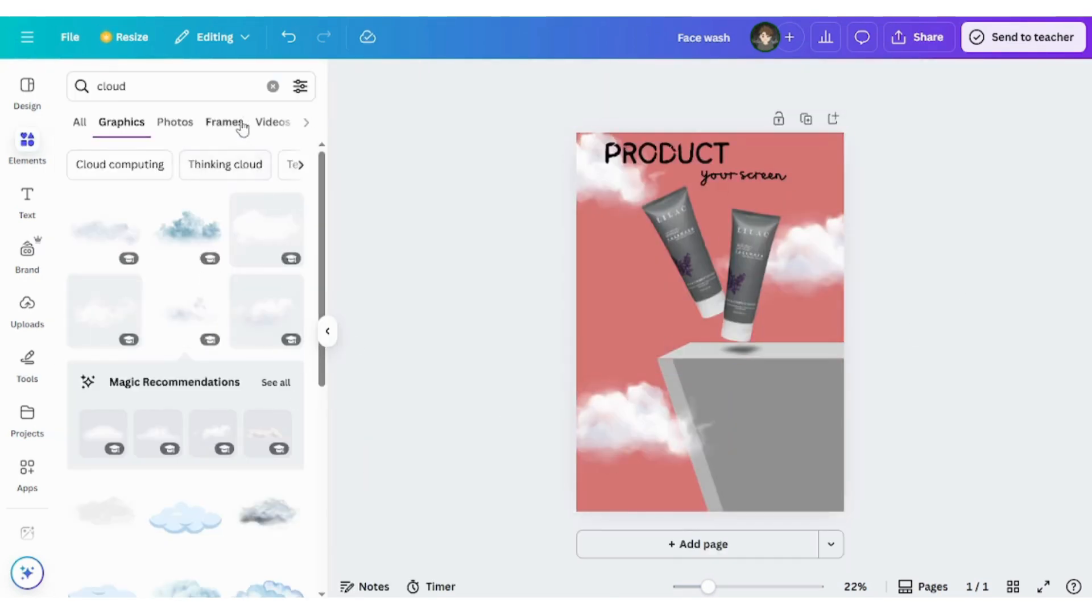
left_click(273, 86)
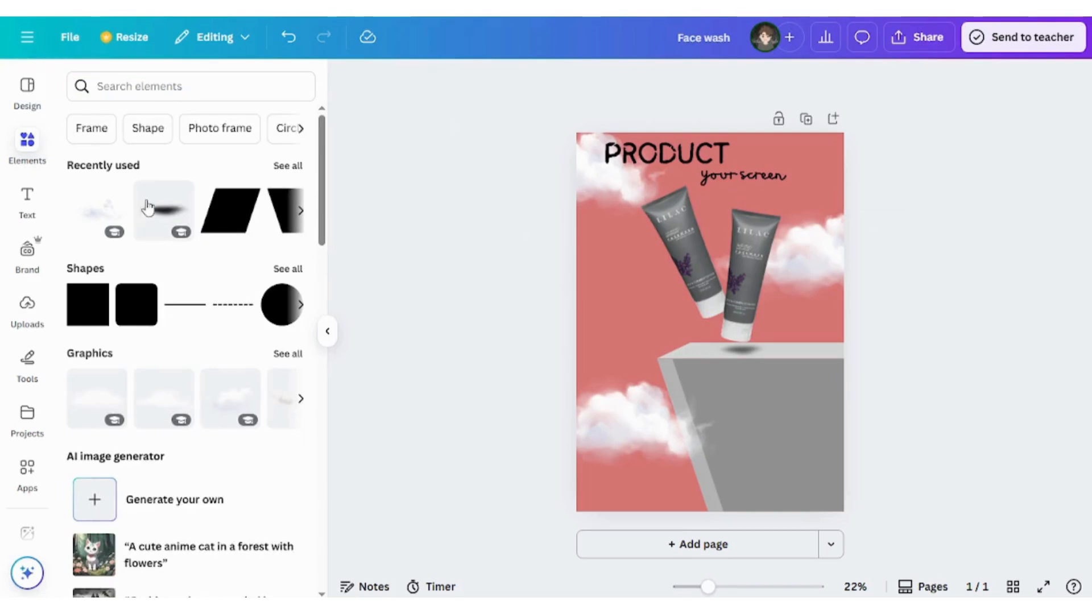
Change the font of the PRODUCT heading to Anton
left_click(653, 162)
left_click(433, 81)
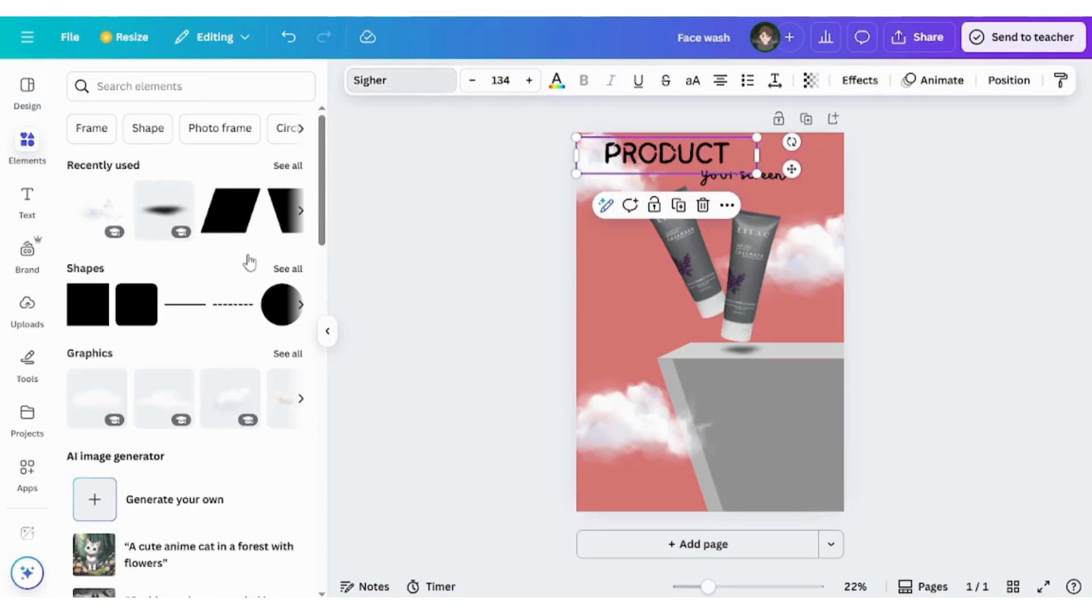
left_click(83, 152)
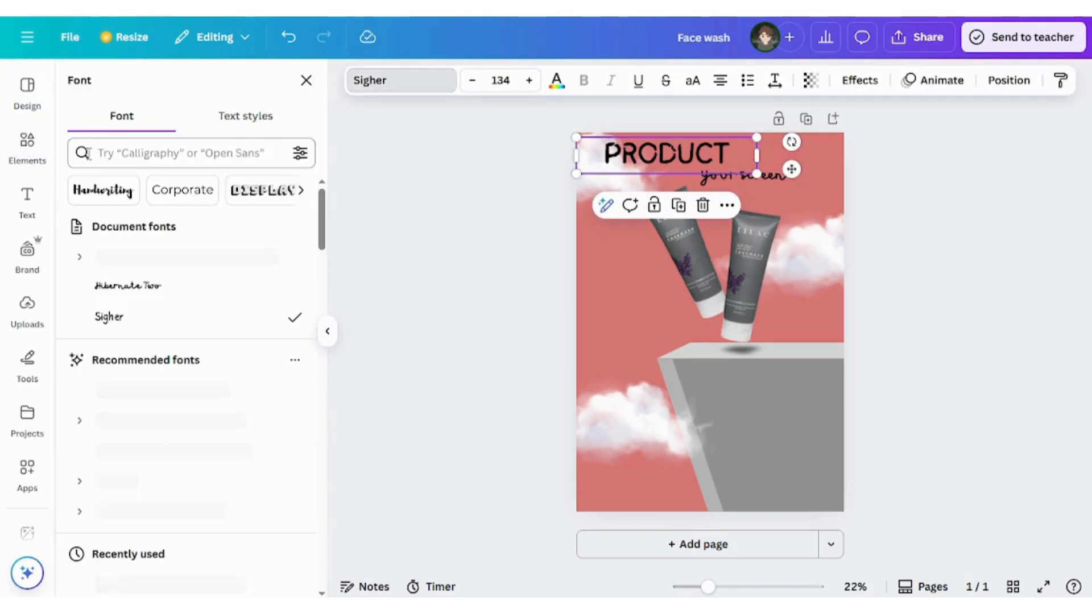
scroll(310, 308, "down", 7)
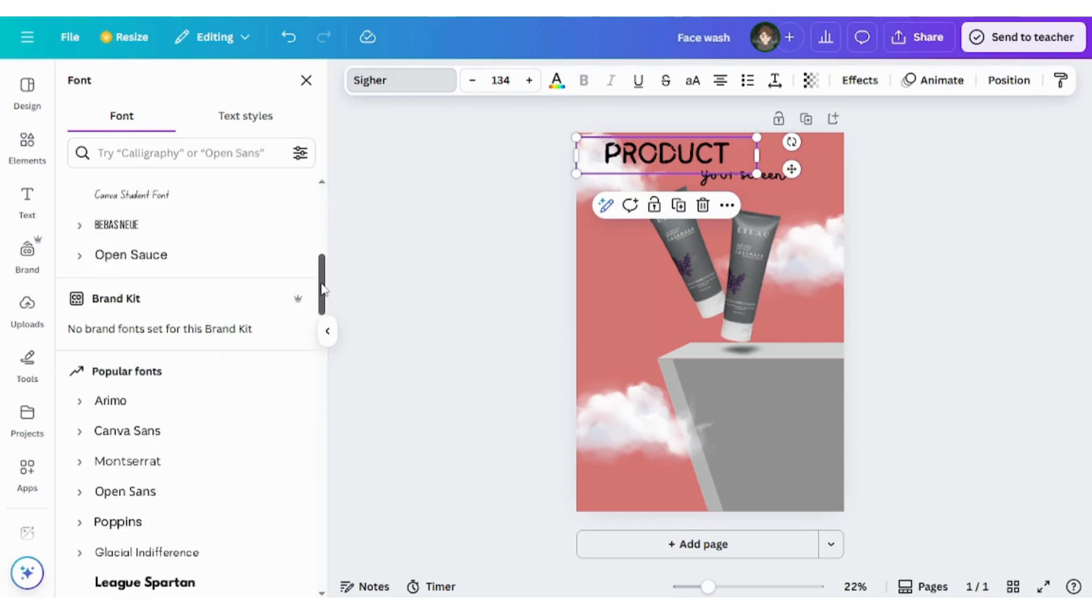
scroll(320, 305, "down", 2)
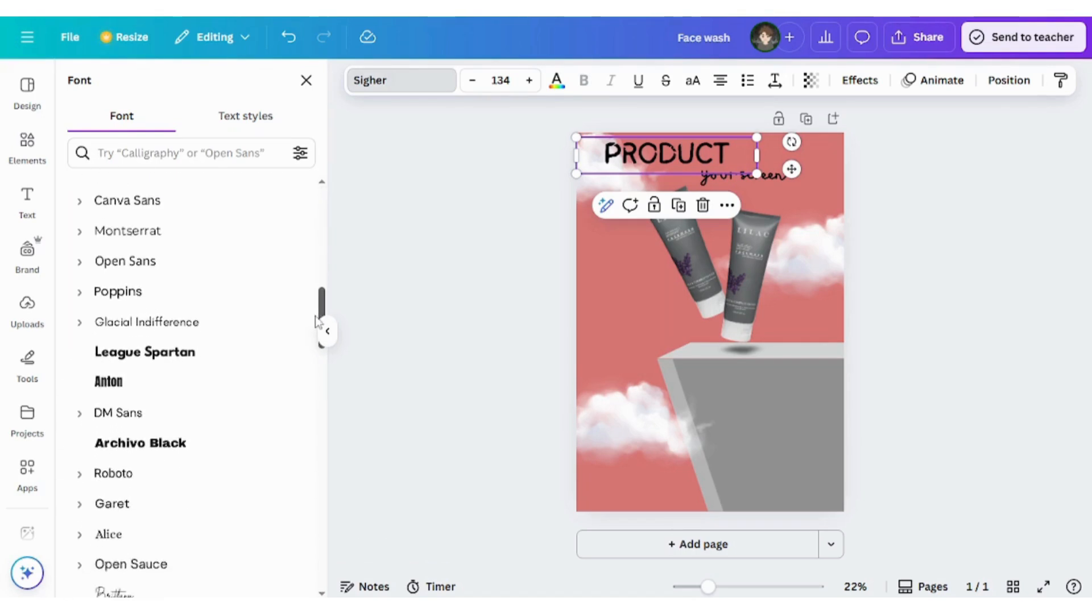
left_click(230, 346)
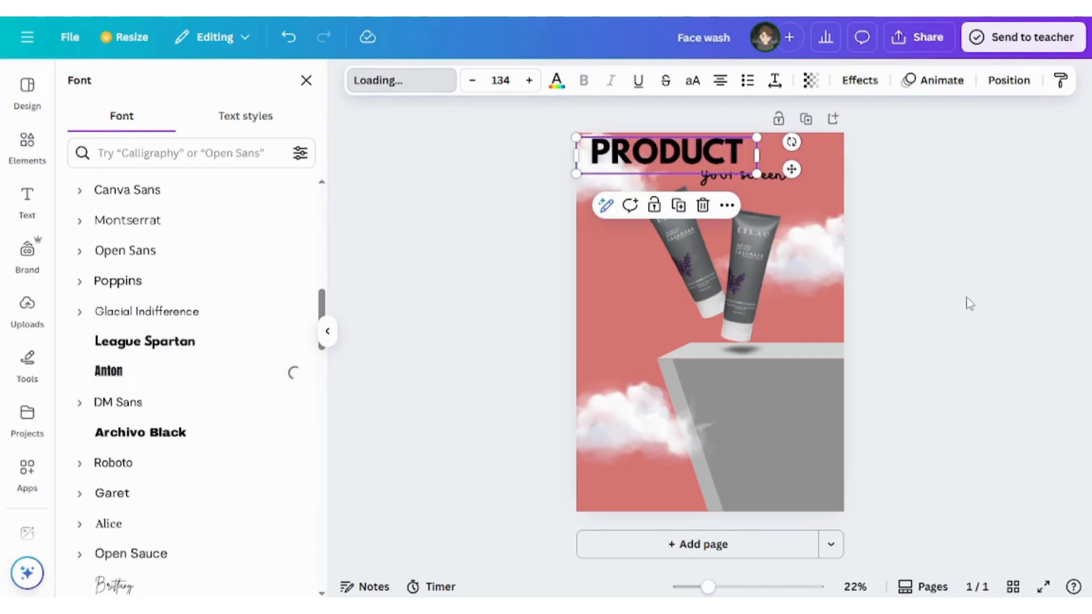
left_click(950, 235)
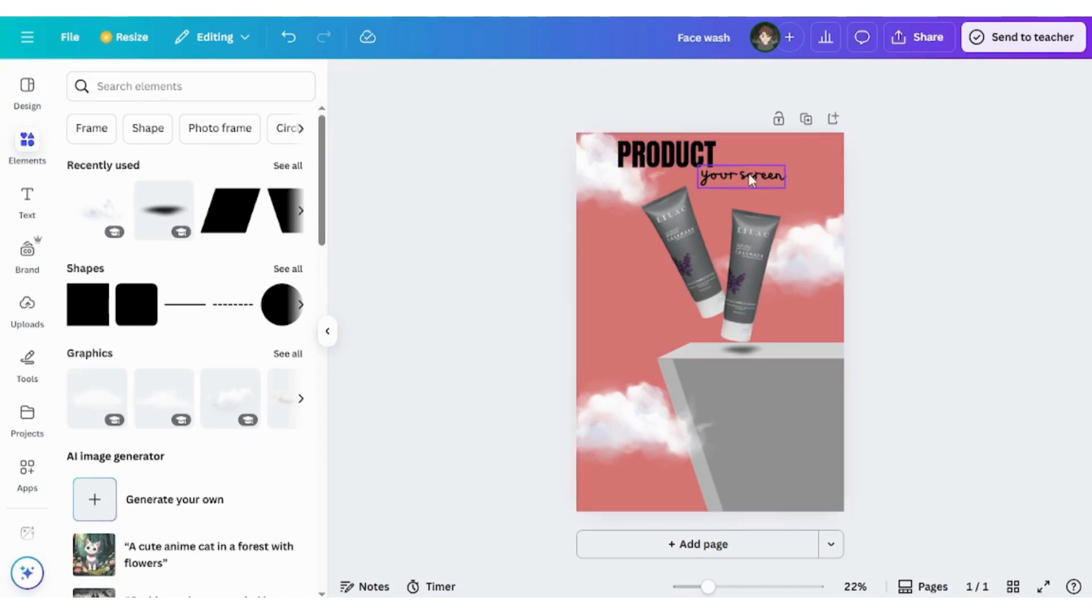
Change the script line under the heading to "for your screen" and shift it slightly right
left_click(705, 182)
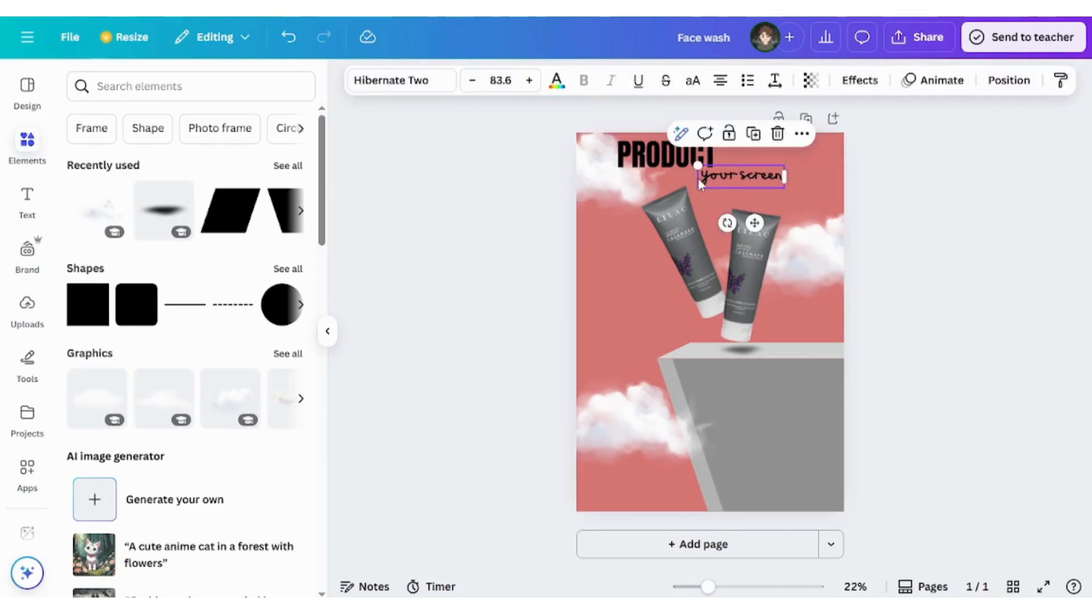
double_click(698, 178)
left_click(672, 176)
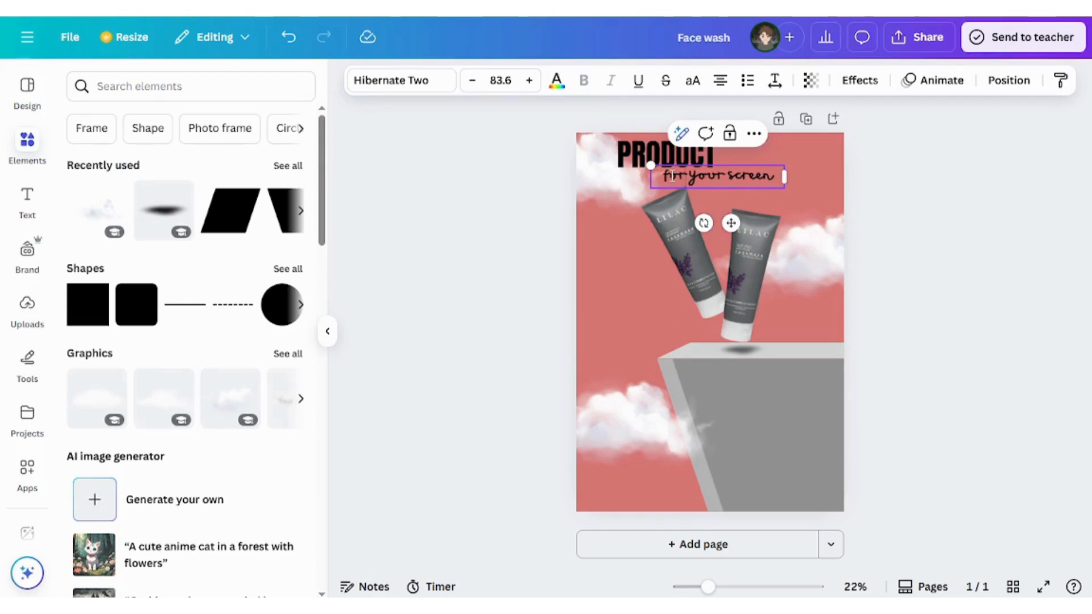
type("o")
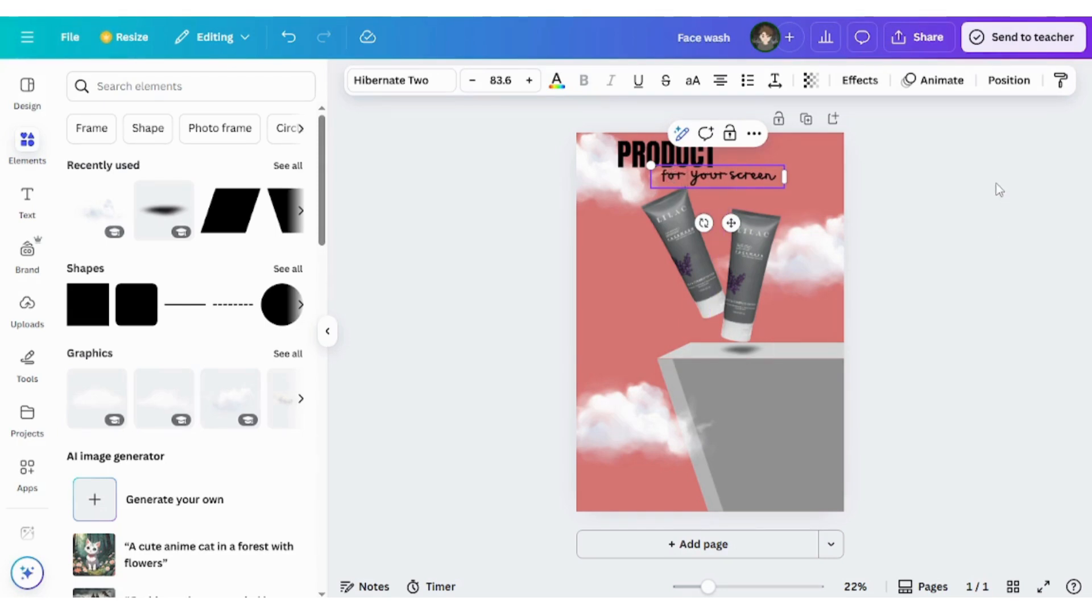
left_click(994, 188)
left_click_drag(756, 179, 772, 180)
left_click(931, 186)
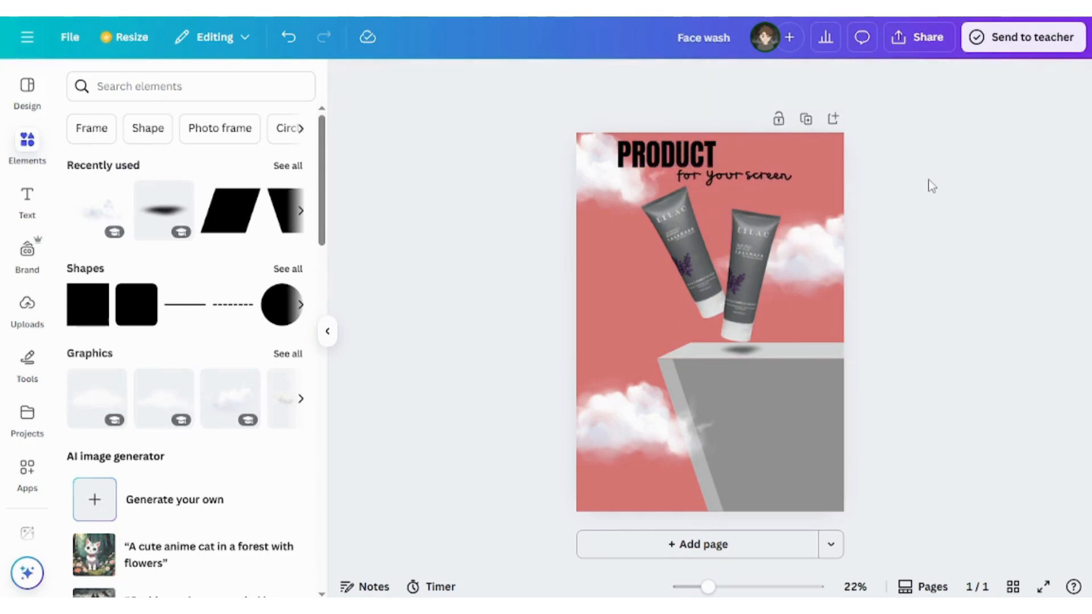